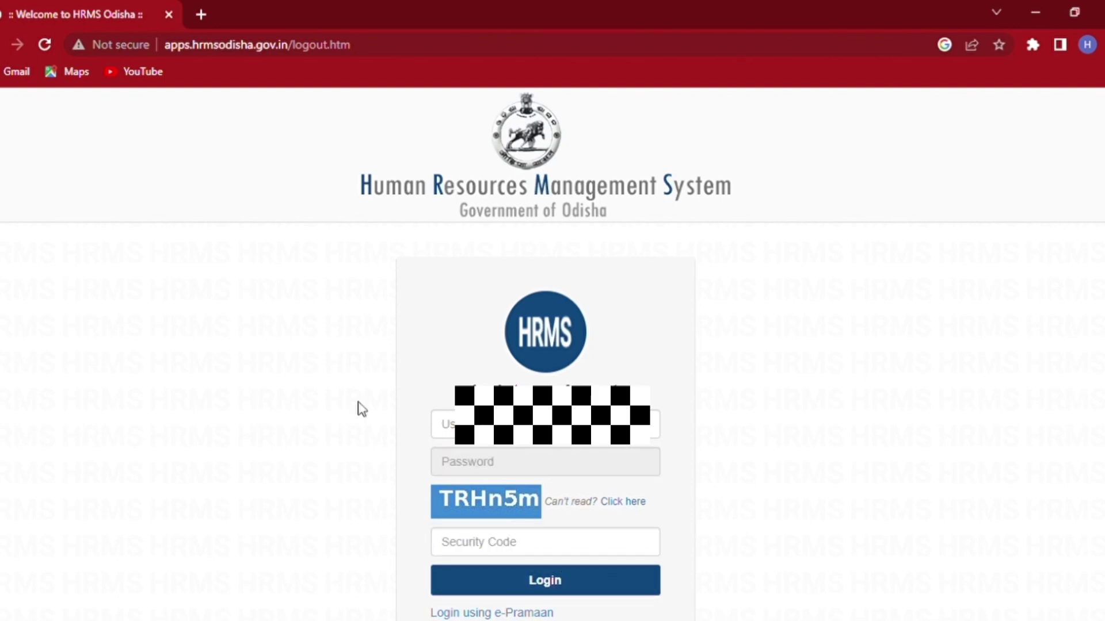
- Enter the account's user name and password on the login form
click(444, 425)
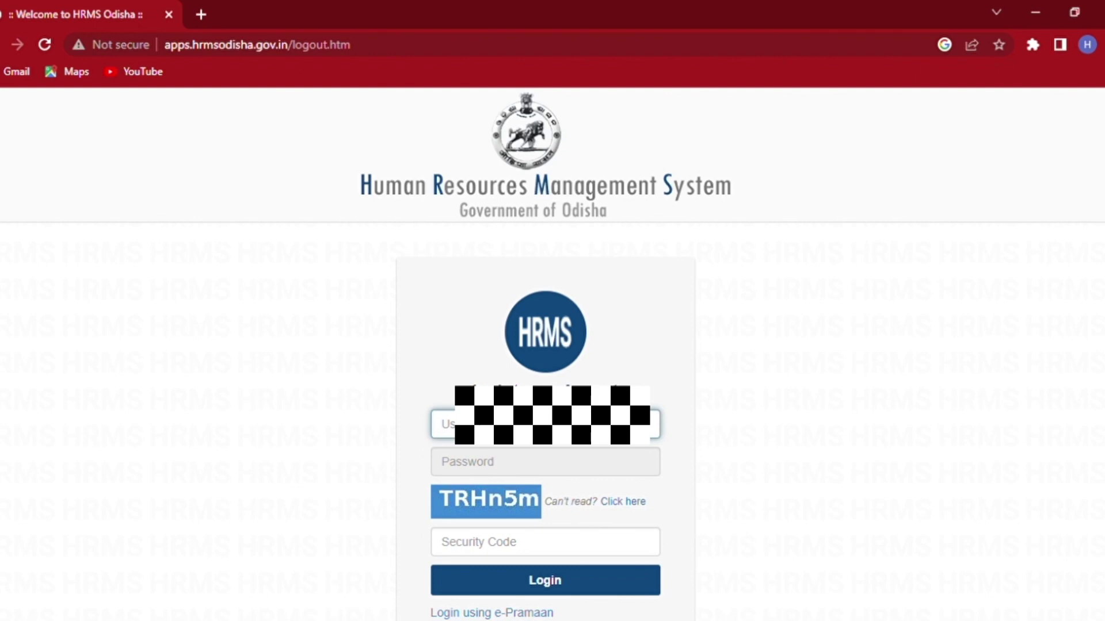
text(de)
click(545, 461)
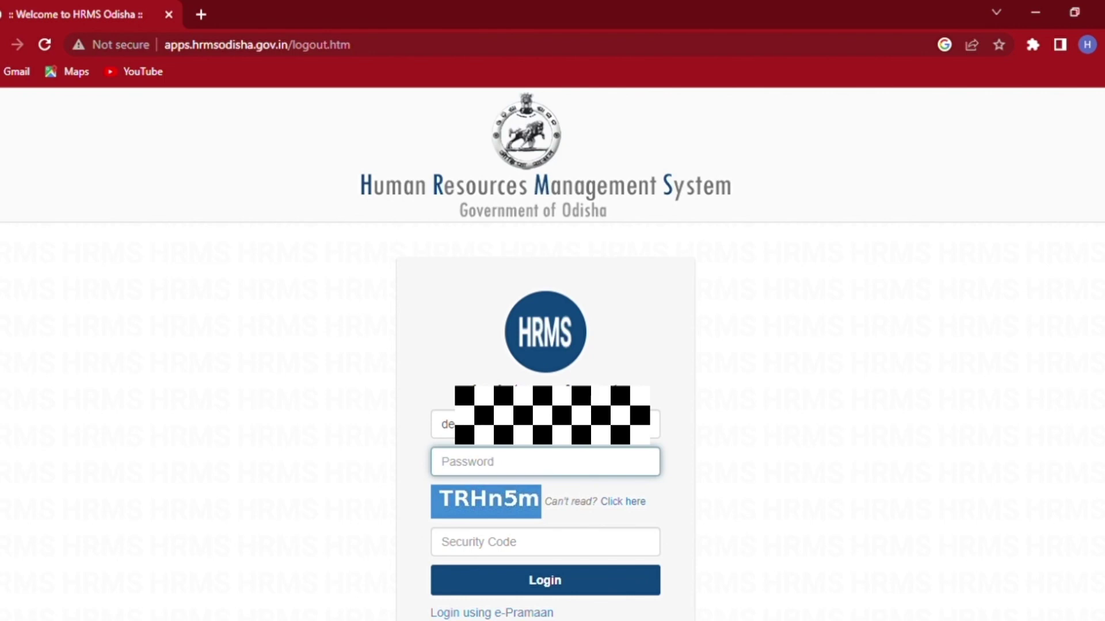
text(**)
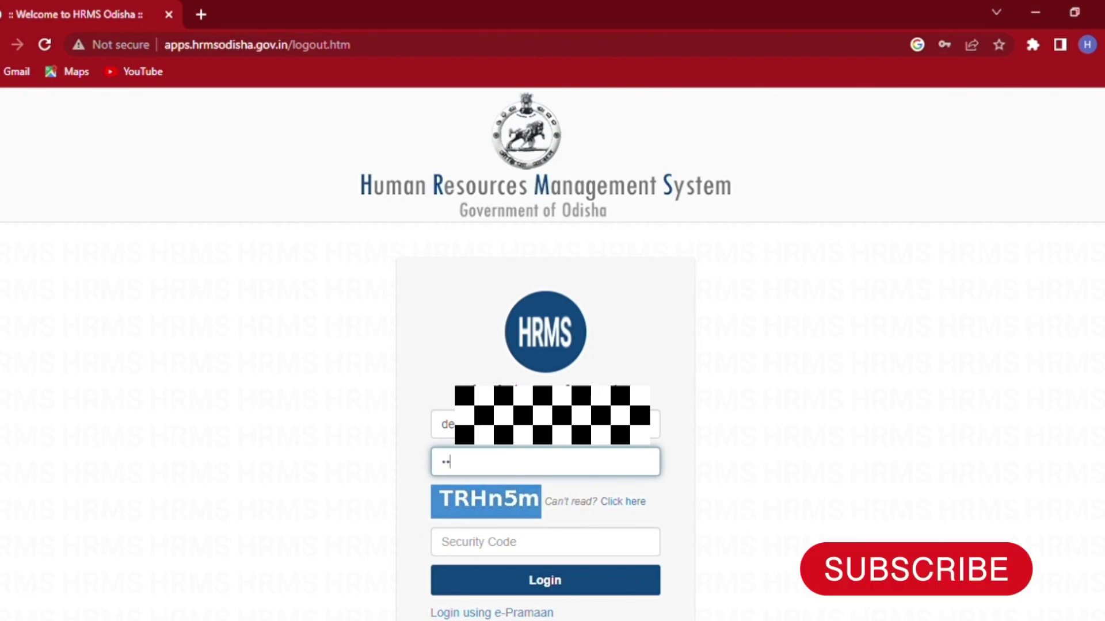
key(BackSpace)
text(*)
key(BackSpace)
key(BackSpace)
text(*********)
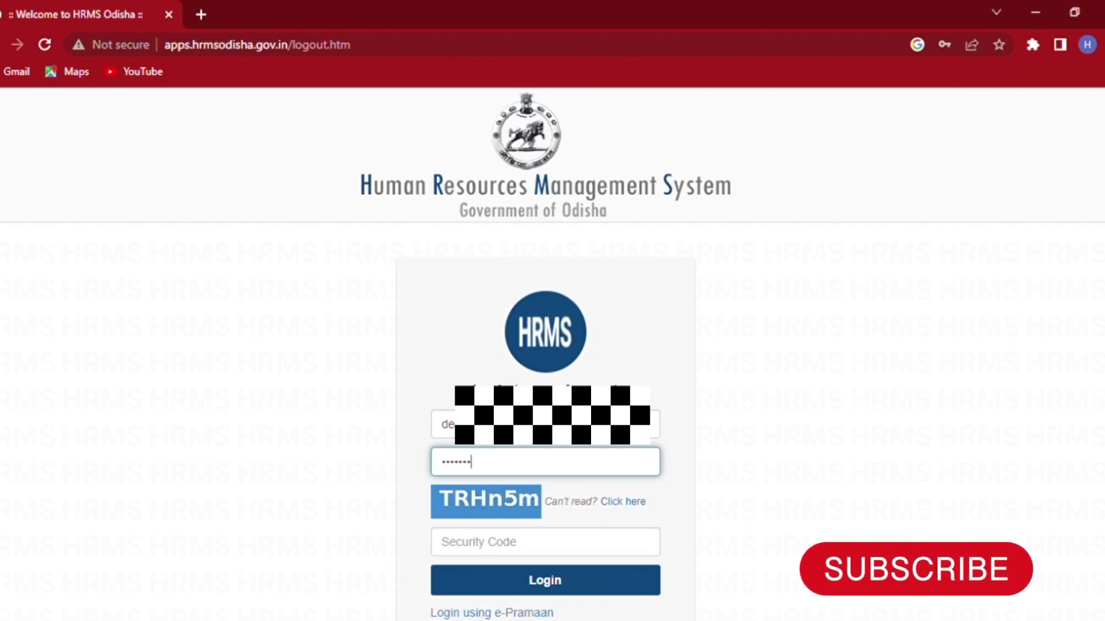
- Enter the displayed security code and log in to the account
key(Tab)
text(t)
key(BackSpace)
text(trhn)
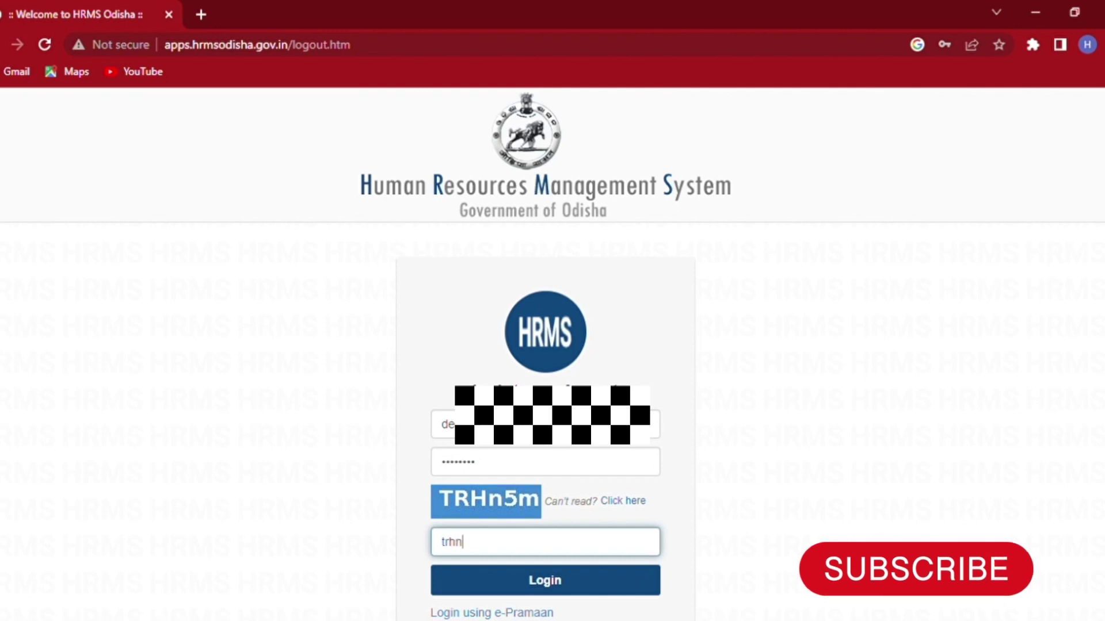
text(5m)
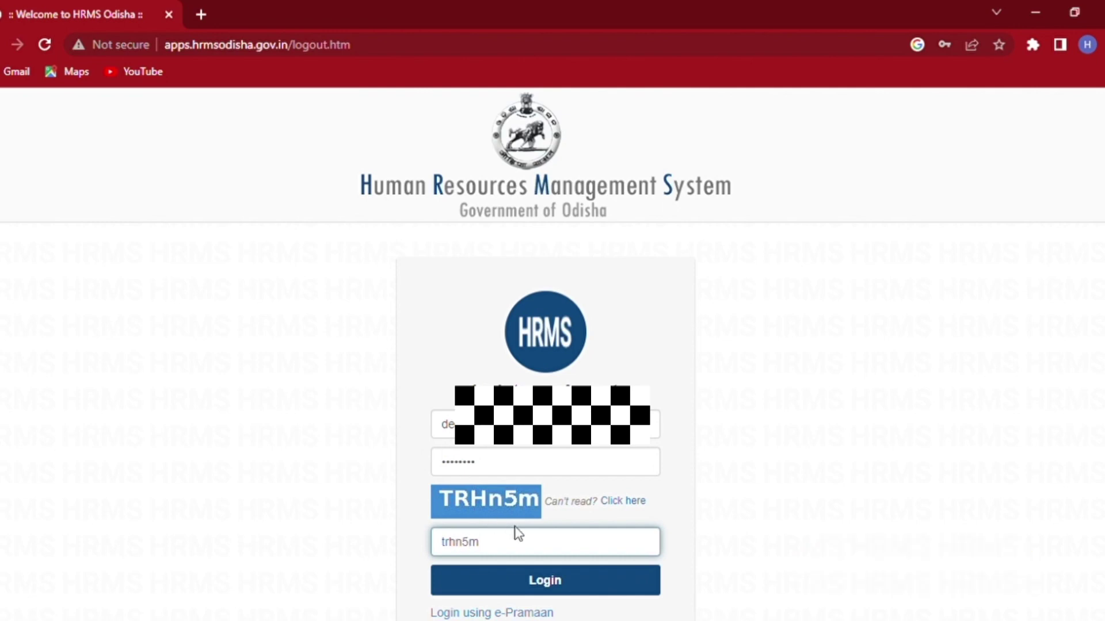
click(565, 581)
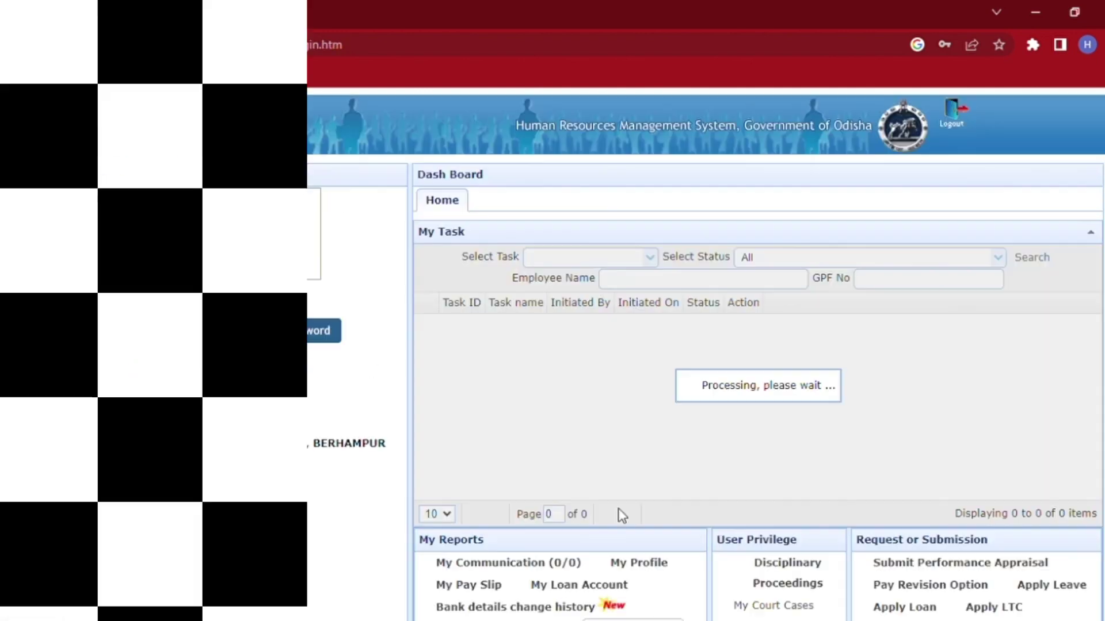
- Open the Property Statement page and start adding a new statement
scroll(659, 483, down, 3)
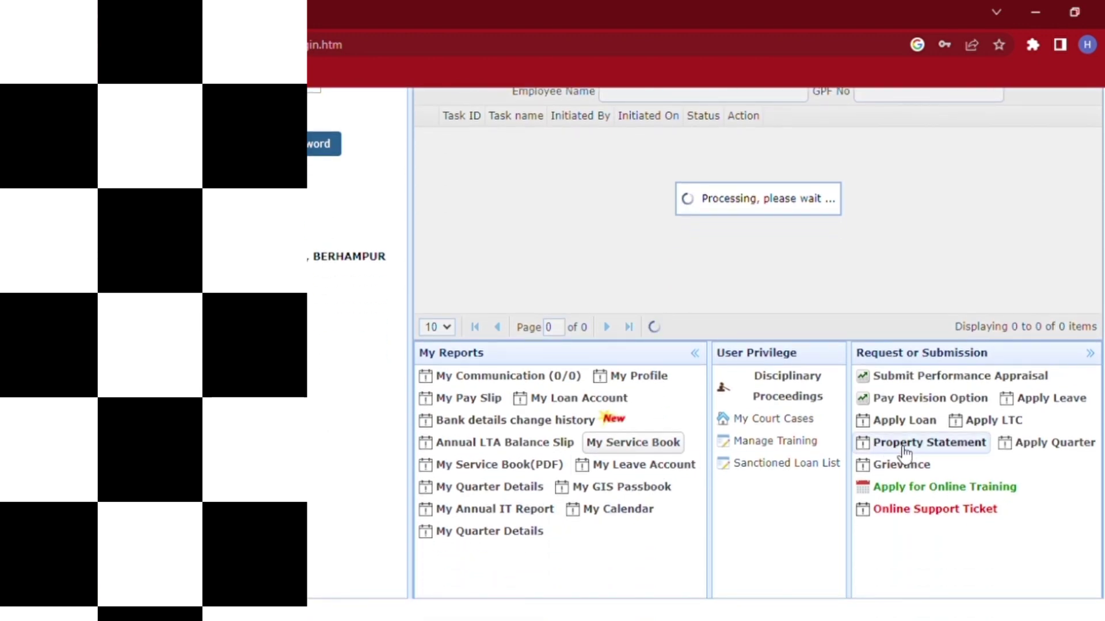
click(902, 447)
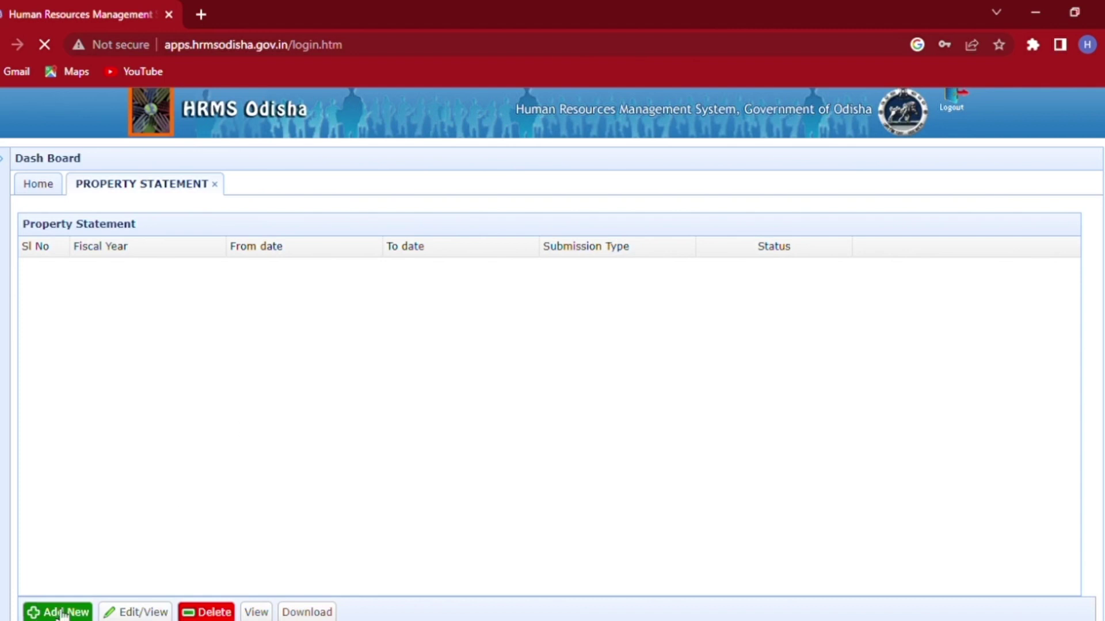
click(59, 612)
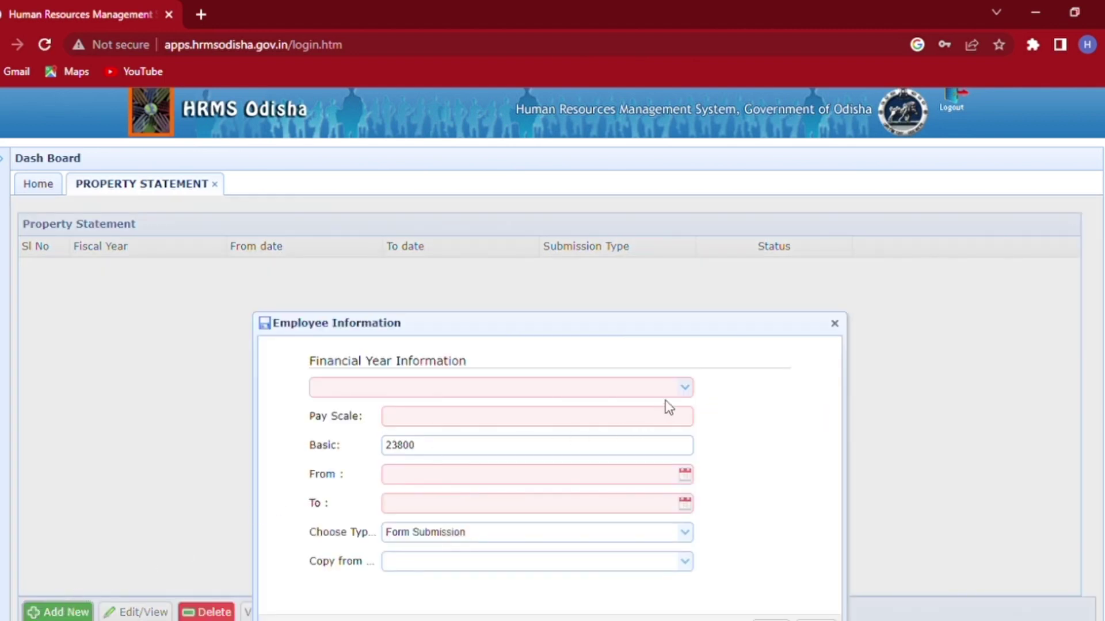
- Set the new statement's financial year to 2022 and its pay scale to 23800
click(686, 390)
click(356, 409)
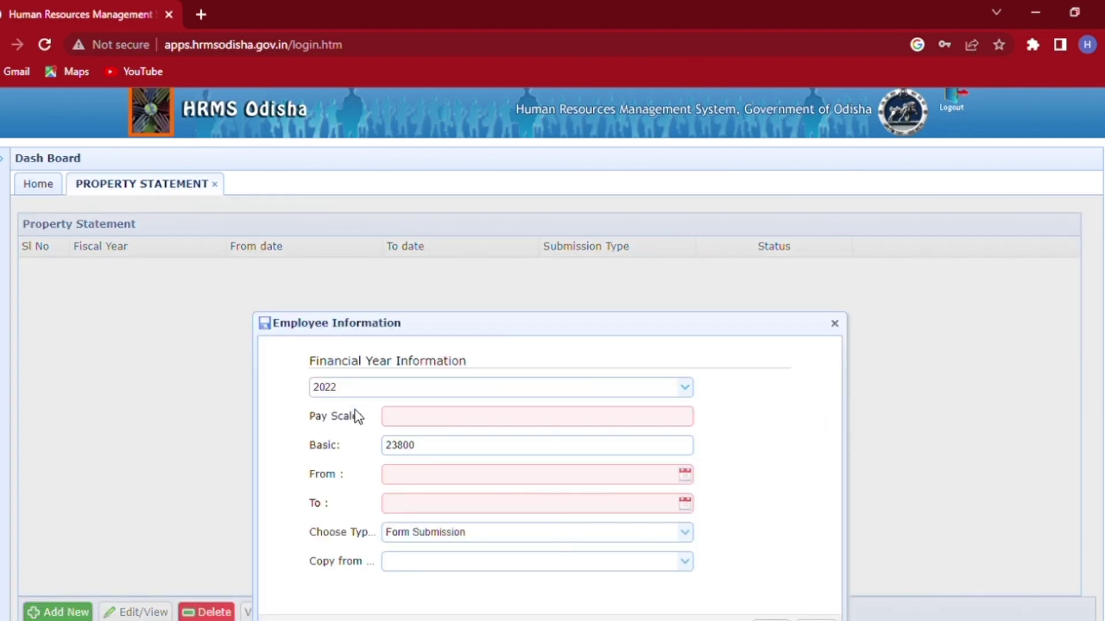
click(479, 426)
text(23800)
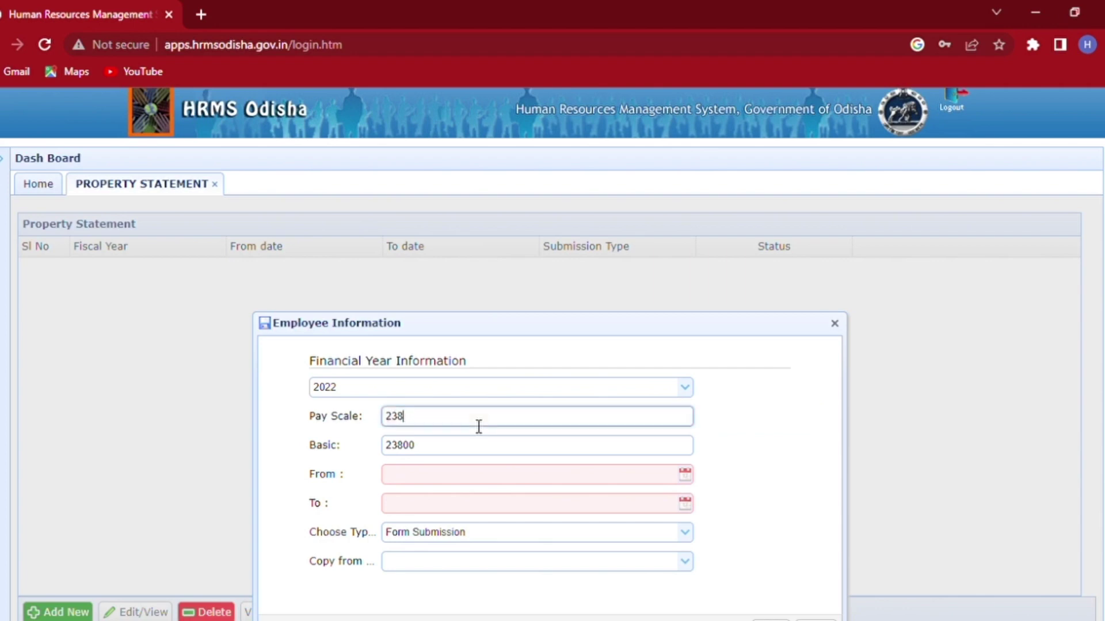
key(Tab)
key(Tab)
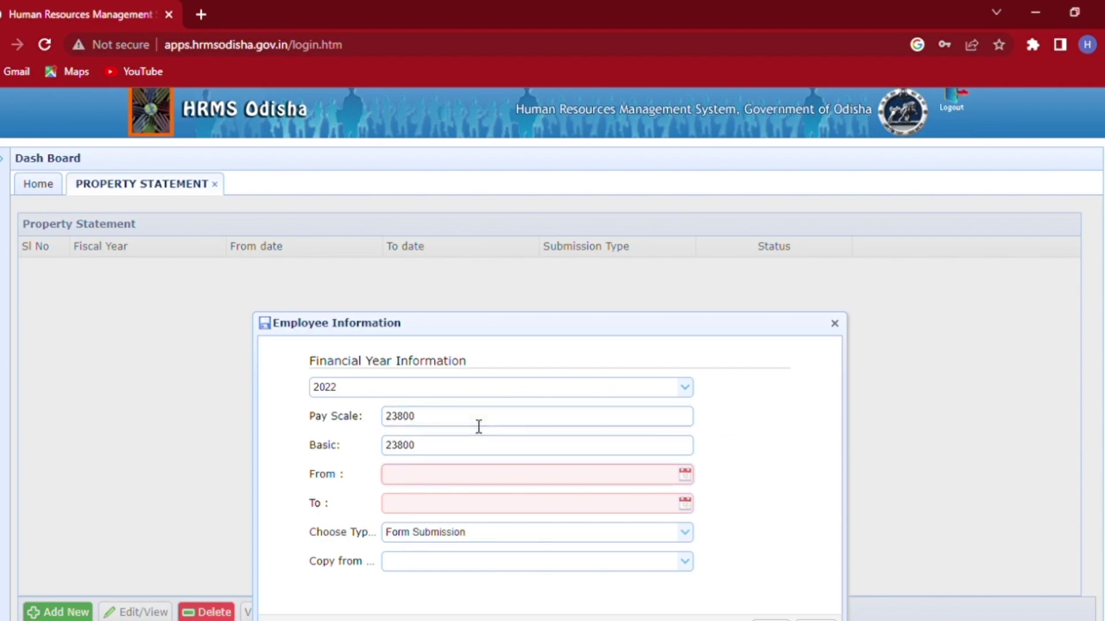
- Set the statement's From date to 01-JAN-2022
click(685, 474)
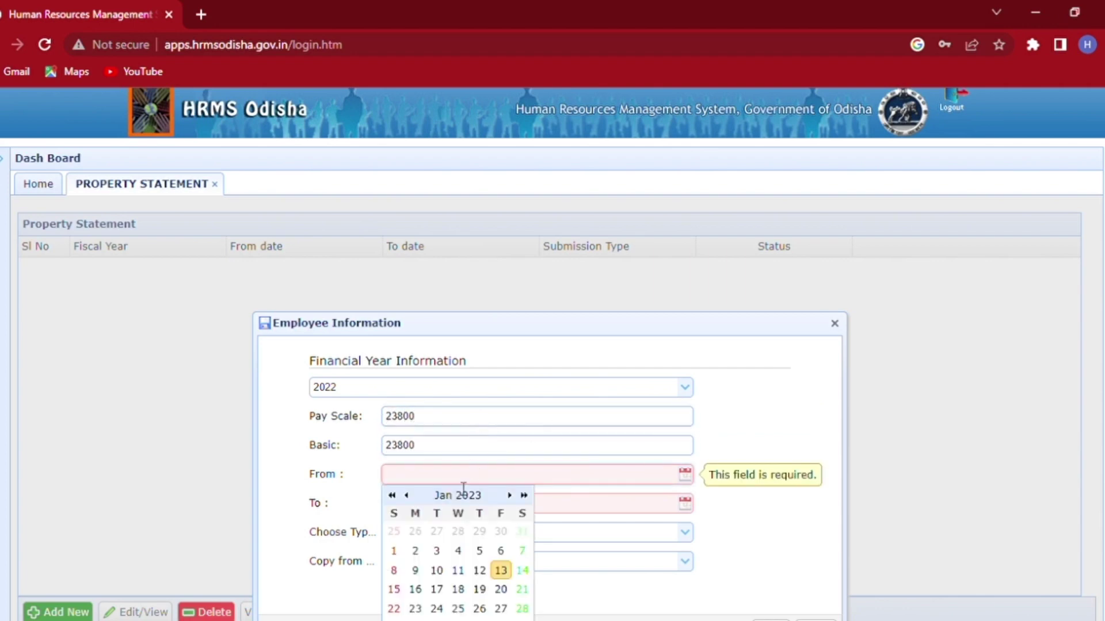
click(456, 496)
key(BackSpace)
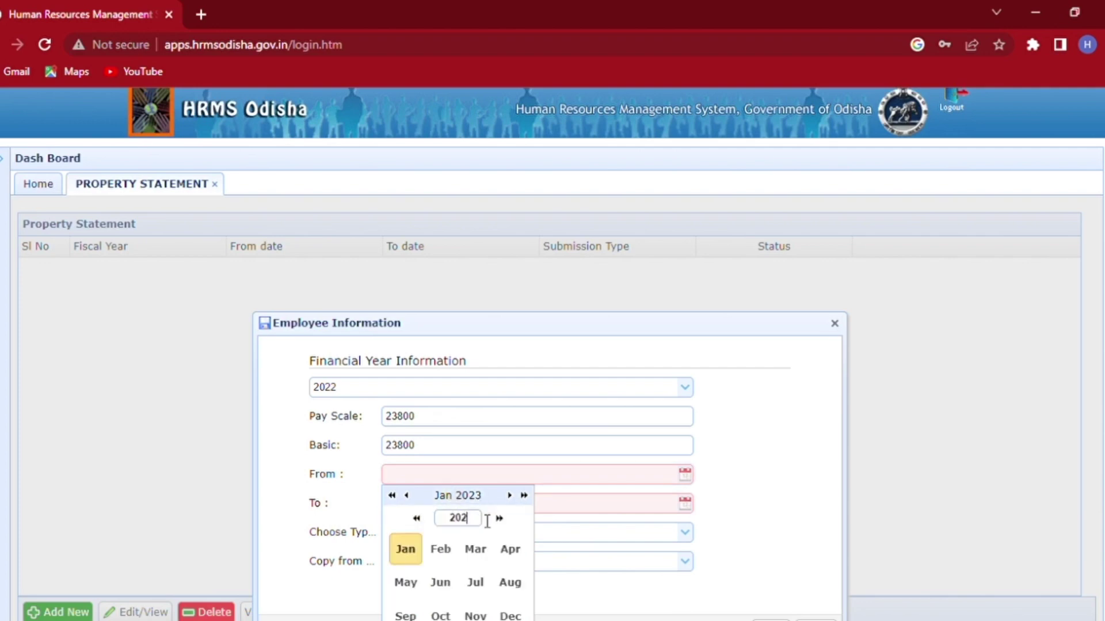
text(2)
click(421, 555)
click(524, 536)
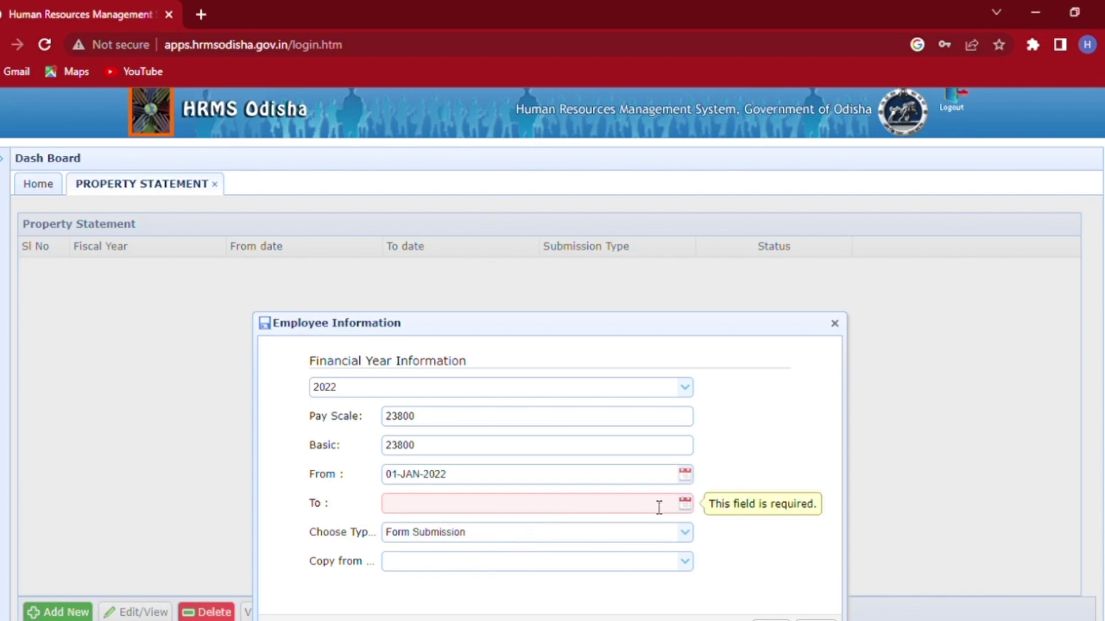
- Set the statement's To date to 31-DEC-2022
click(684, 505)
click(478, 526)
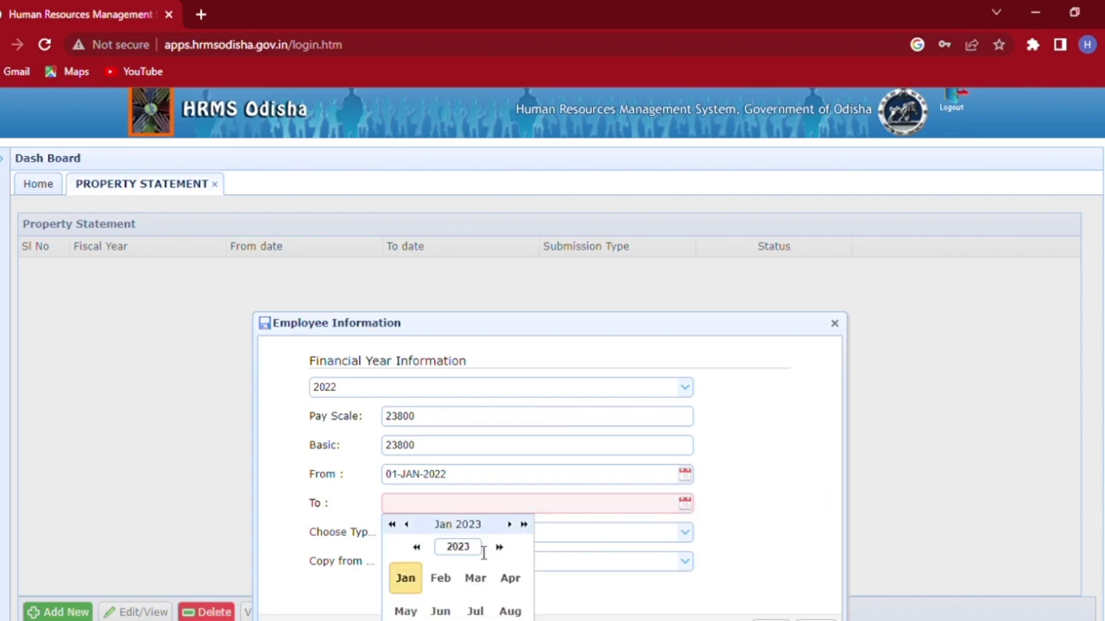
key(BackSpace)
text(2)
scroll(483, 554, down, 3)
click(519, 480)
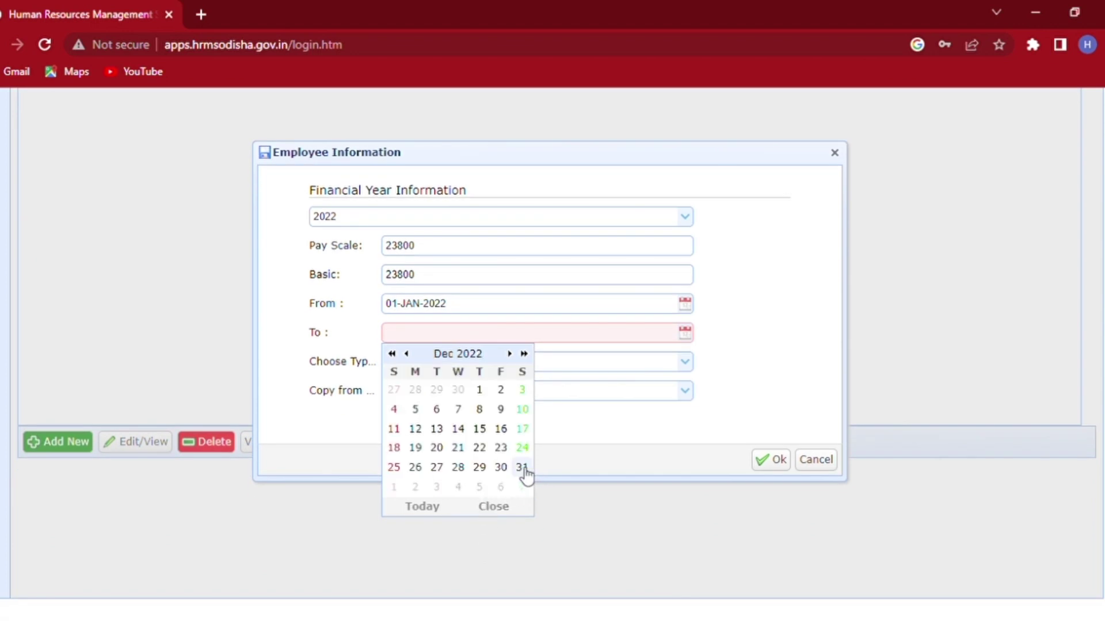
click(523, 469)
- Save the employee information for the new statement with the copy-from field left empty, and acknowledge the message
click(693, 396)
click(696, 404)
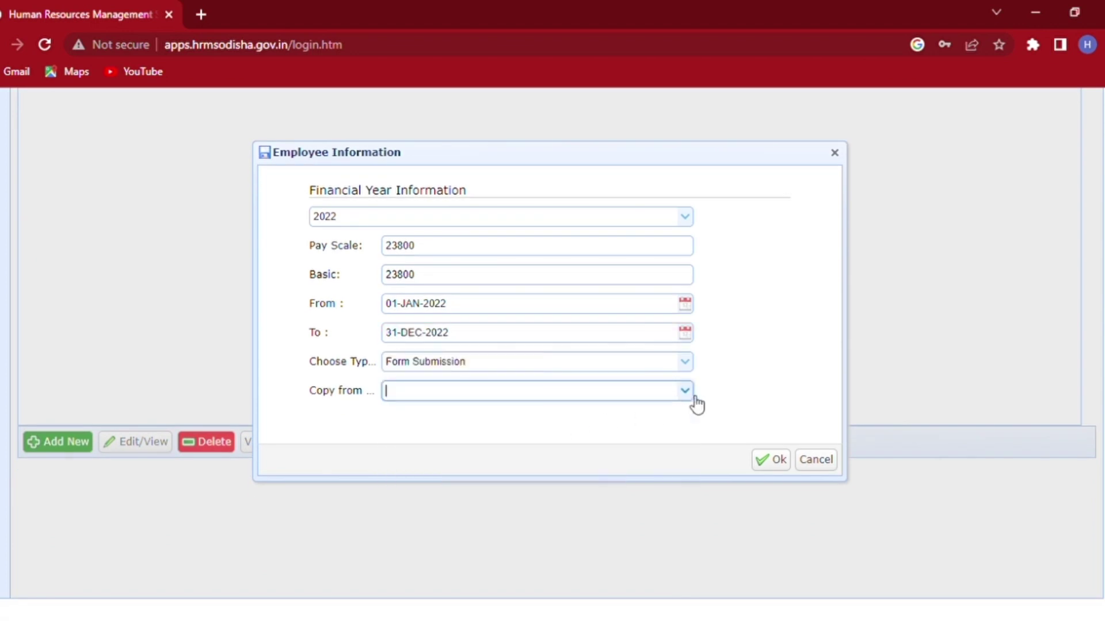
click(767, 460)
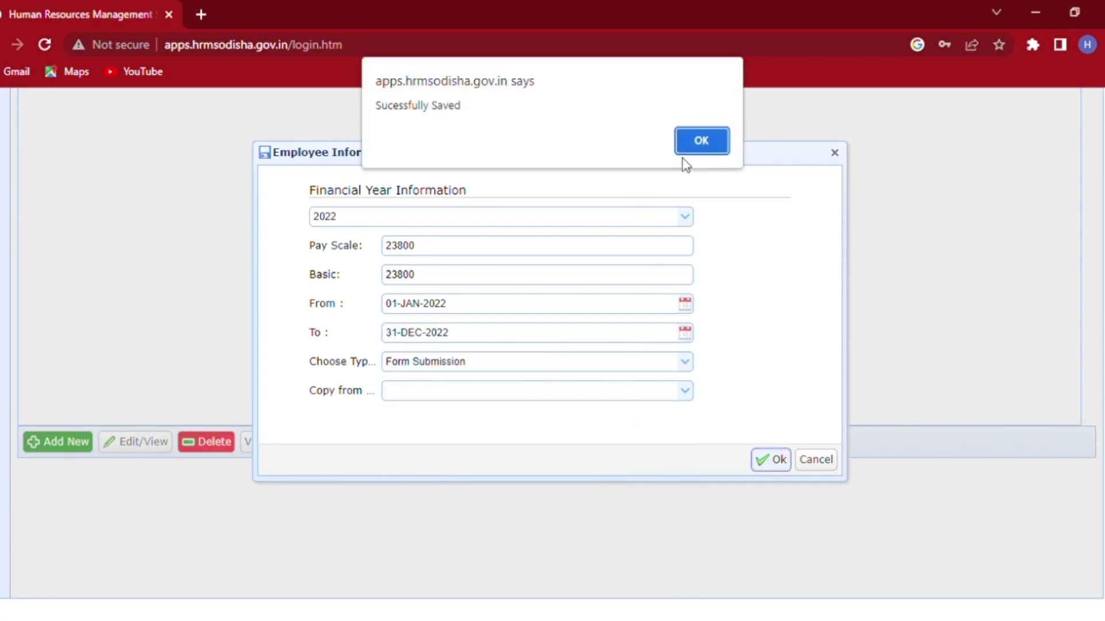
click(716, 149)
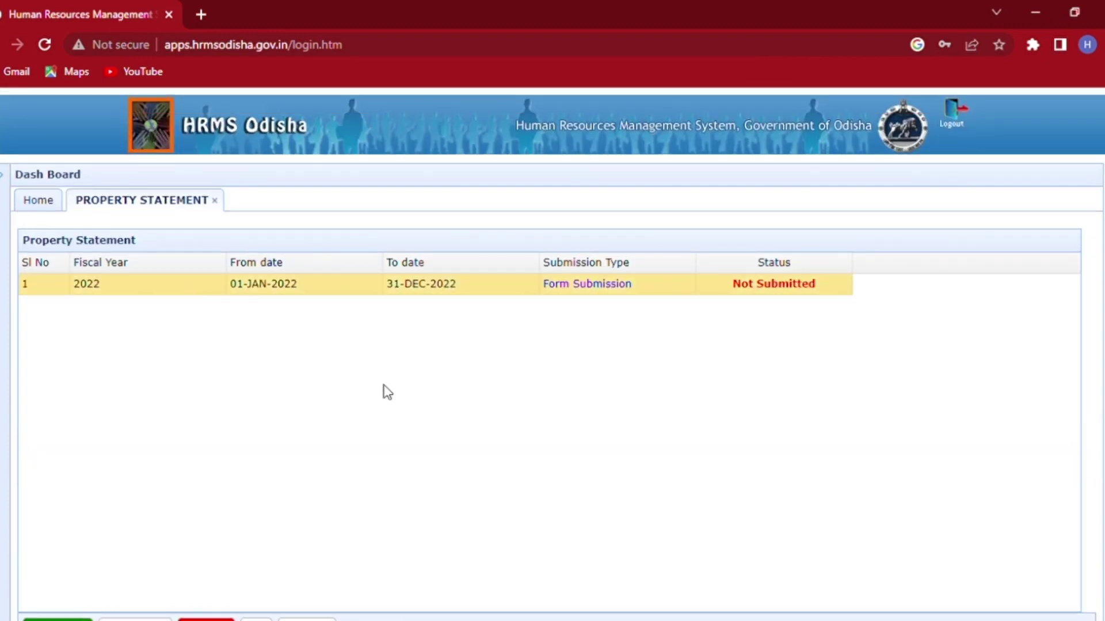
- Open the 2022 property statement for editing and start a new immovable property entry
scroll(377, 385, down, 3)
click(150, 446)
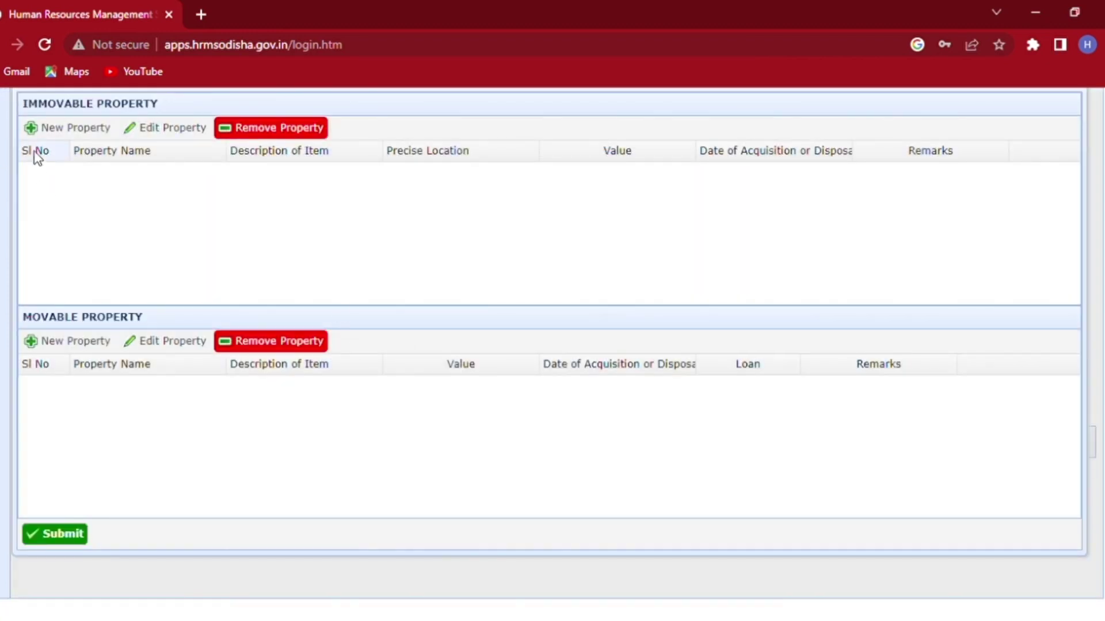
click(36, 131)
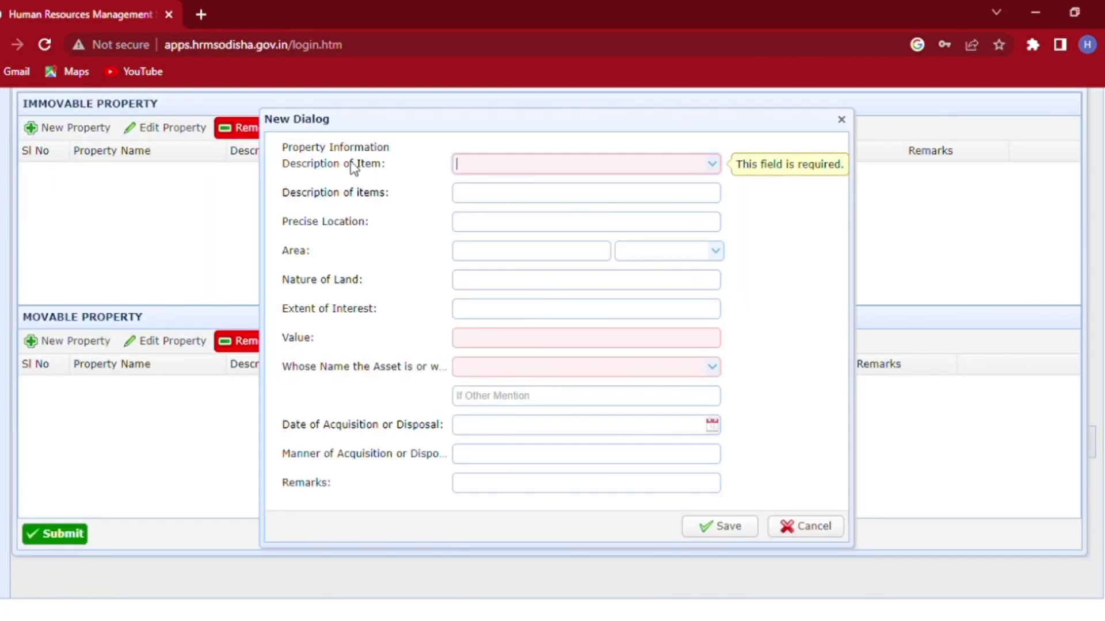
- Choose Houses as the immovable property's item type and enter the village and district as its precise location
click(712, 164)
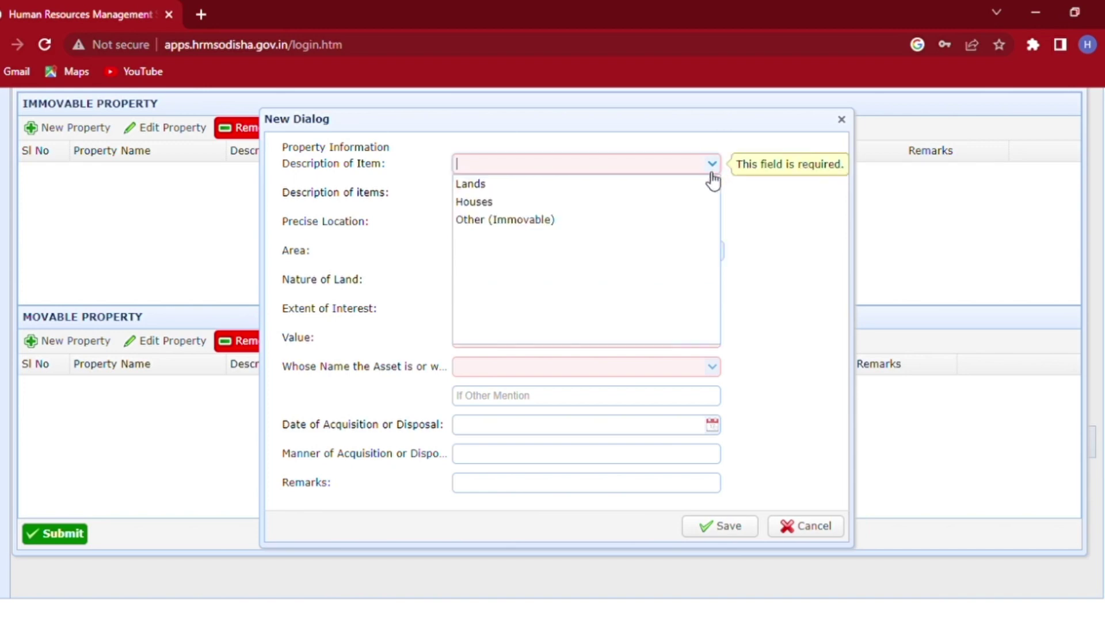
click(528, 204)
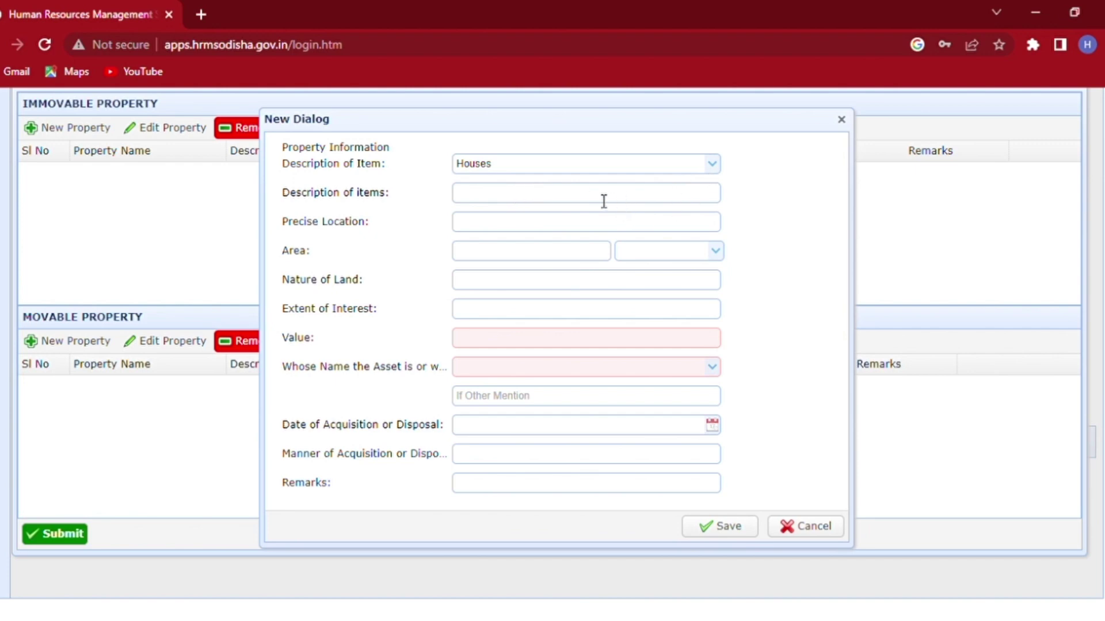
click(553, 225)
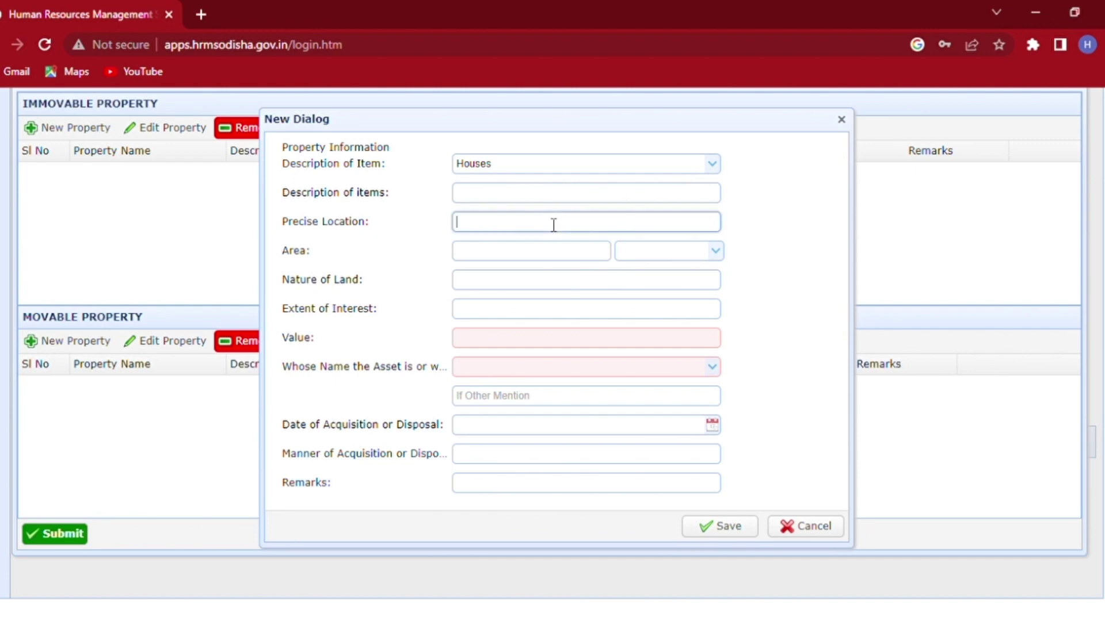
text(Muktadeipur, Khordha)
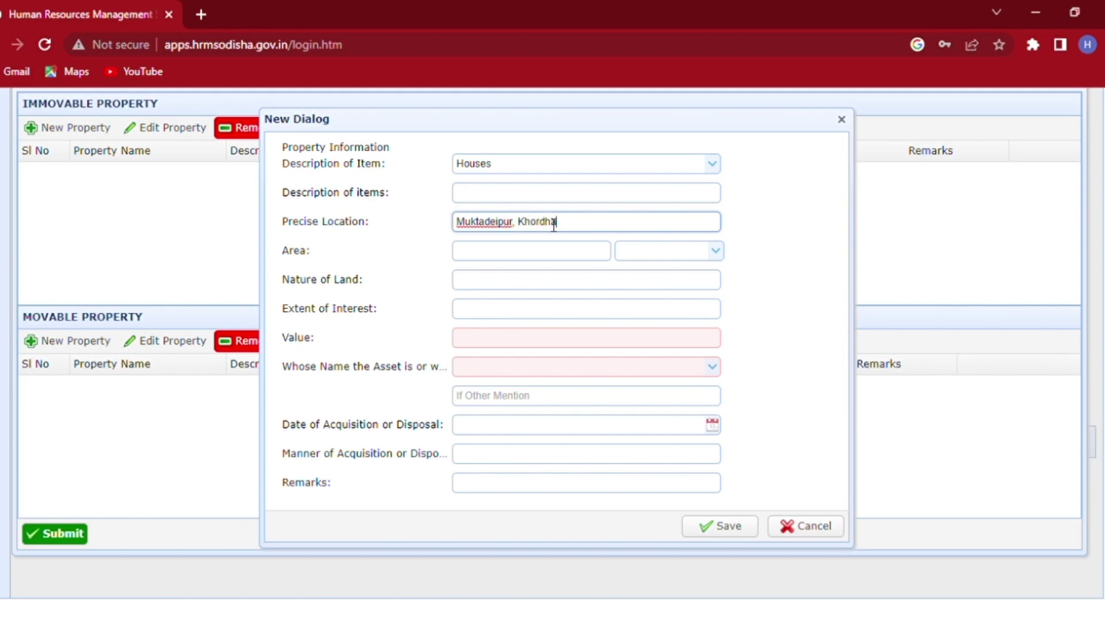
key(Tab)
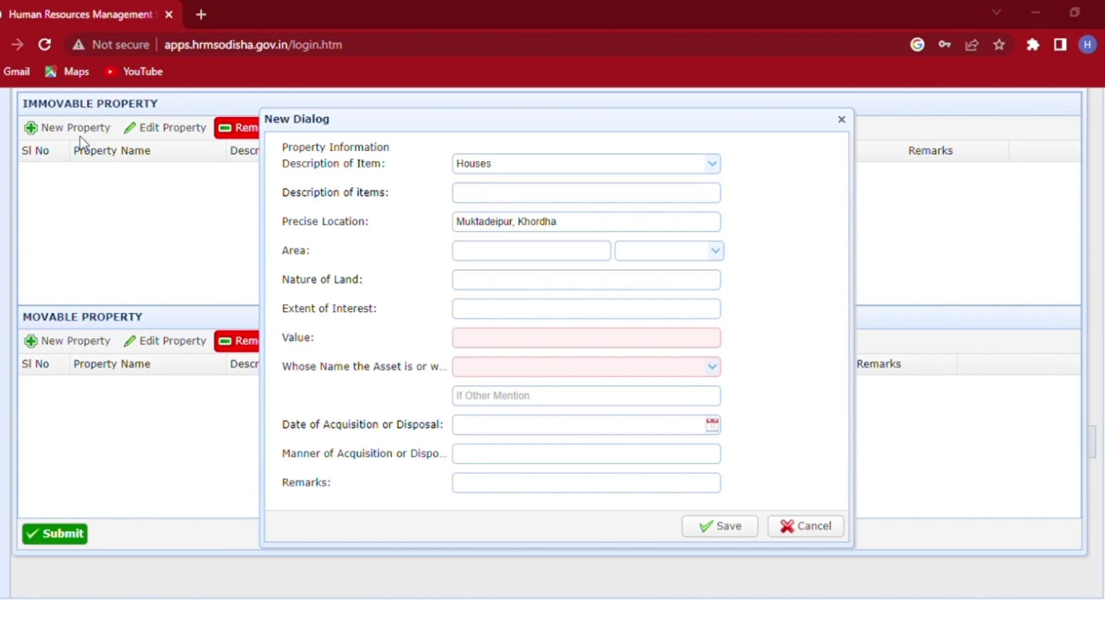
- Set the house property's area to 1400 with Sqr. ft as the unit
click(493, 262)
text(1400)
key(Tab)
text(s)
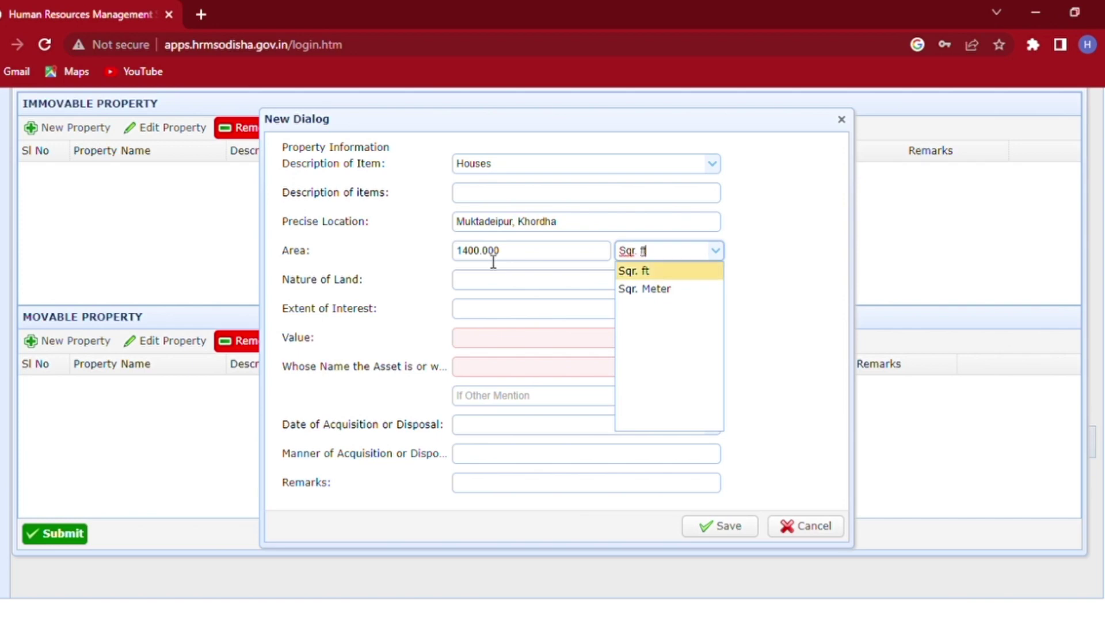
key(Return)
key(Tab)
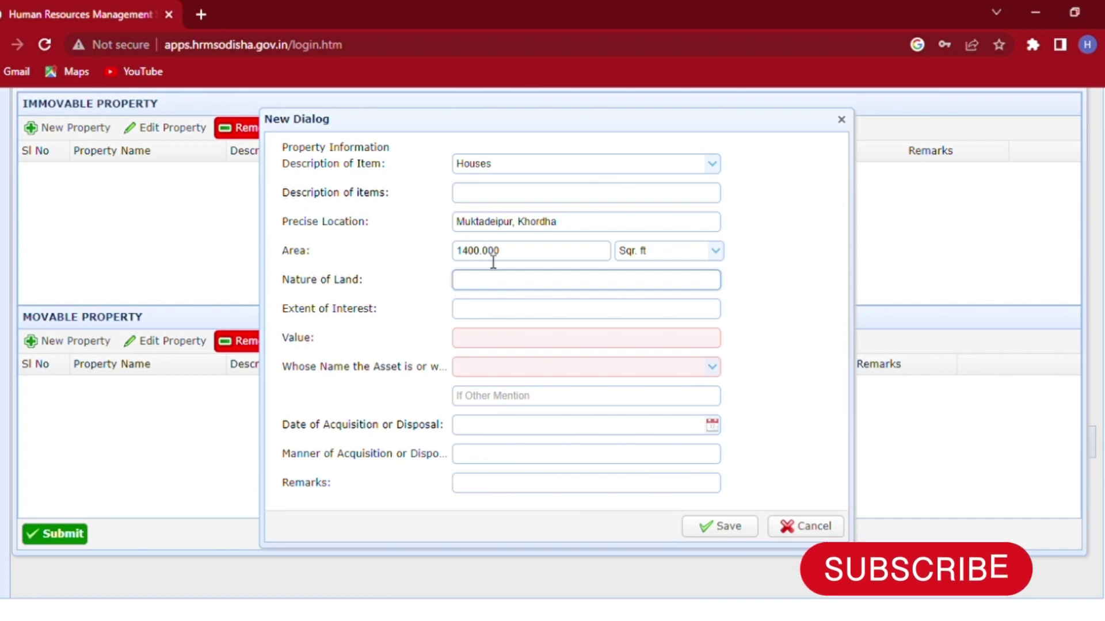
- Change the house property's area to 54 with Decimal as the unit
drag(526, 252, 343, 254)
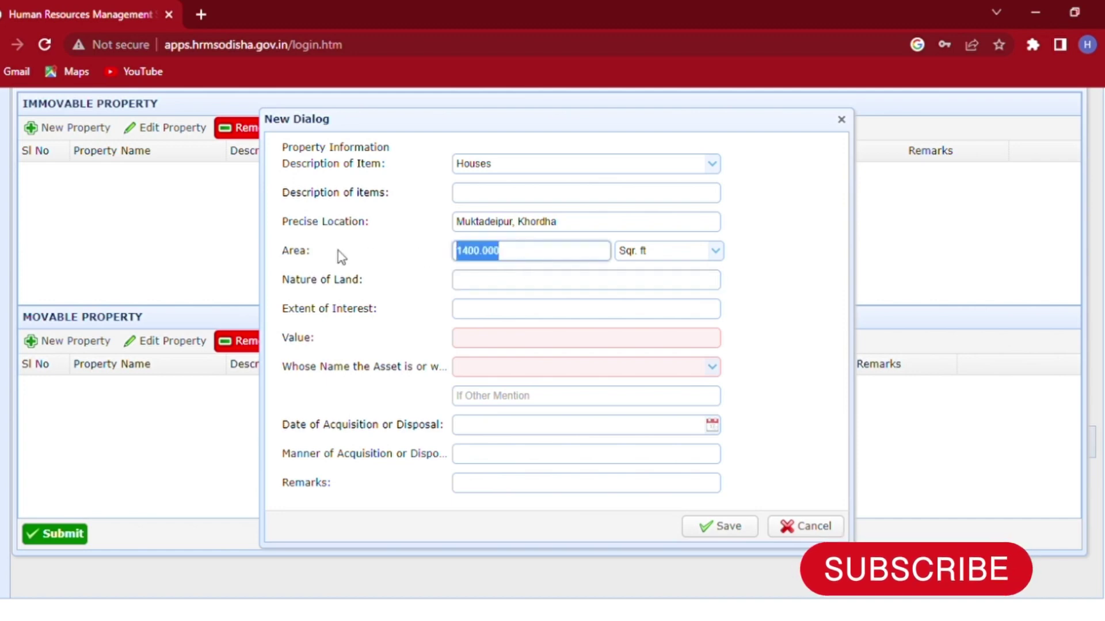
text(54)
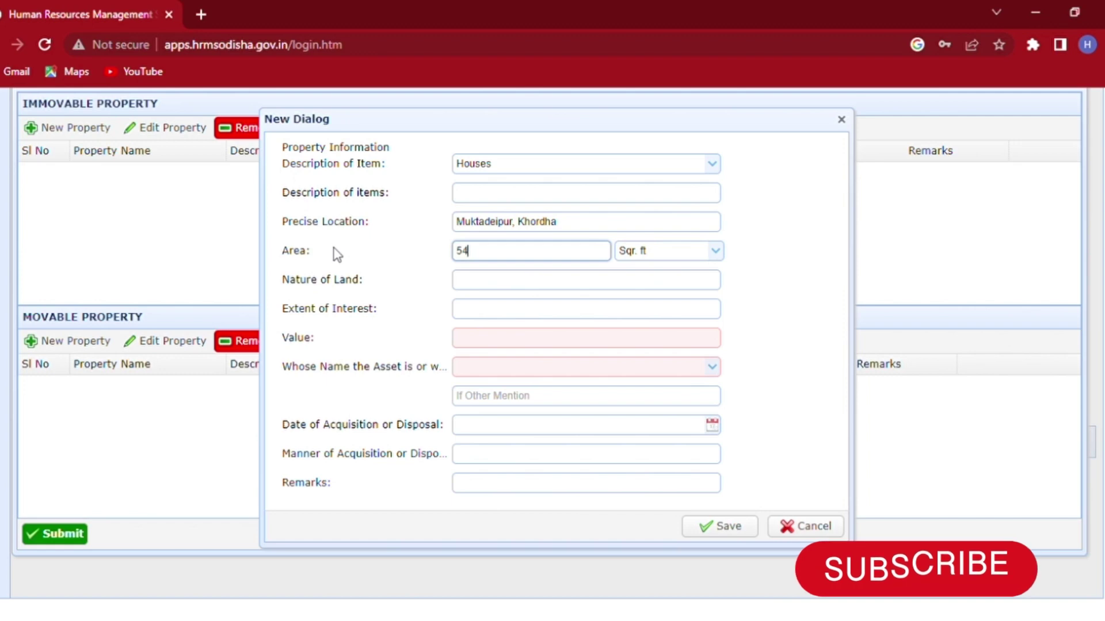
key(Tab)
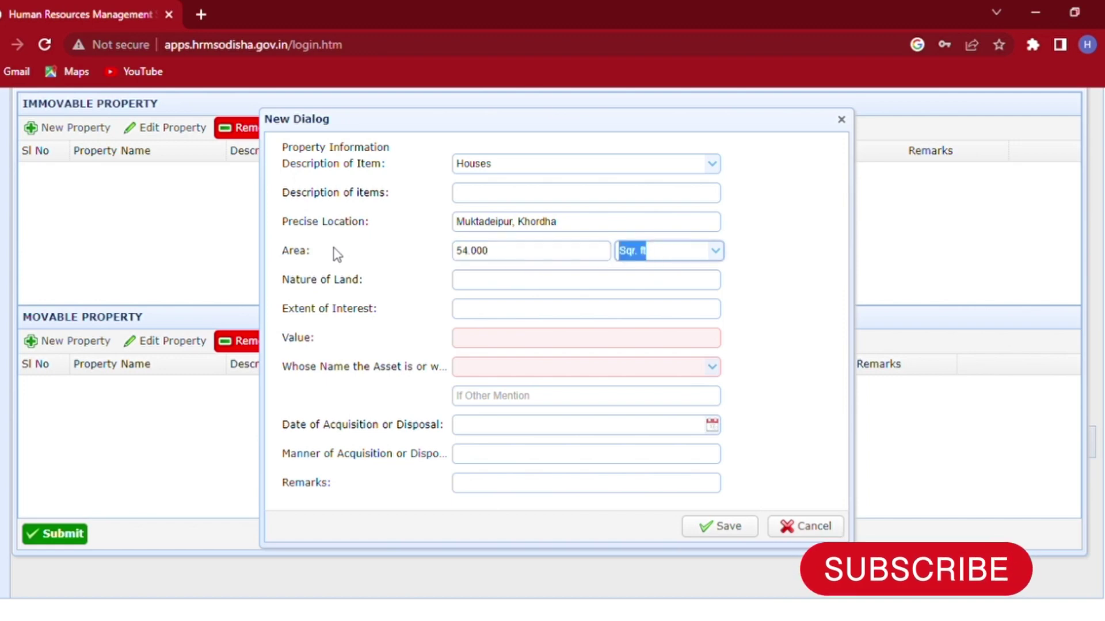
text(d)
key(Down)
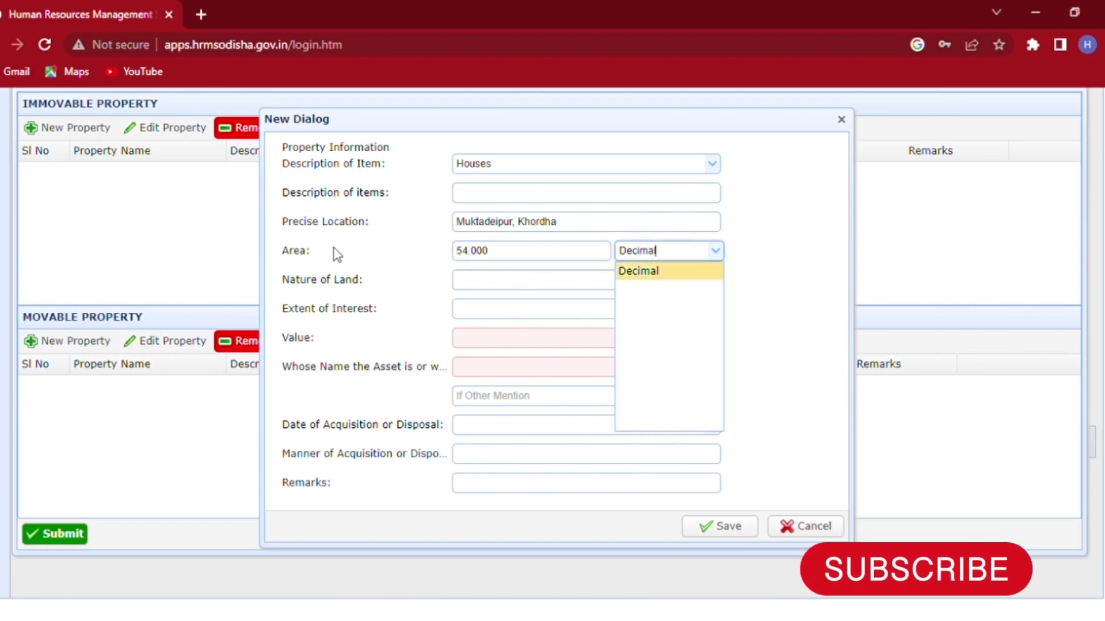
key(Return)
key(Tab)
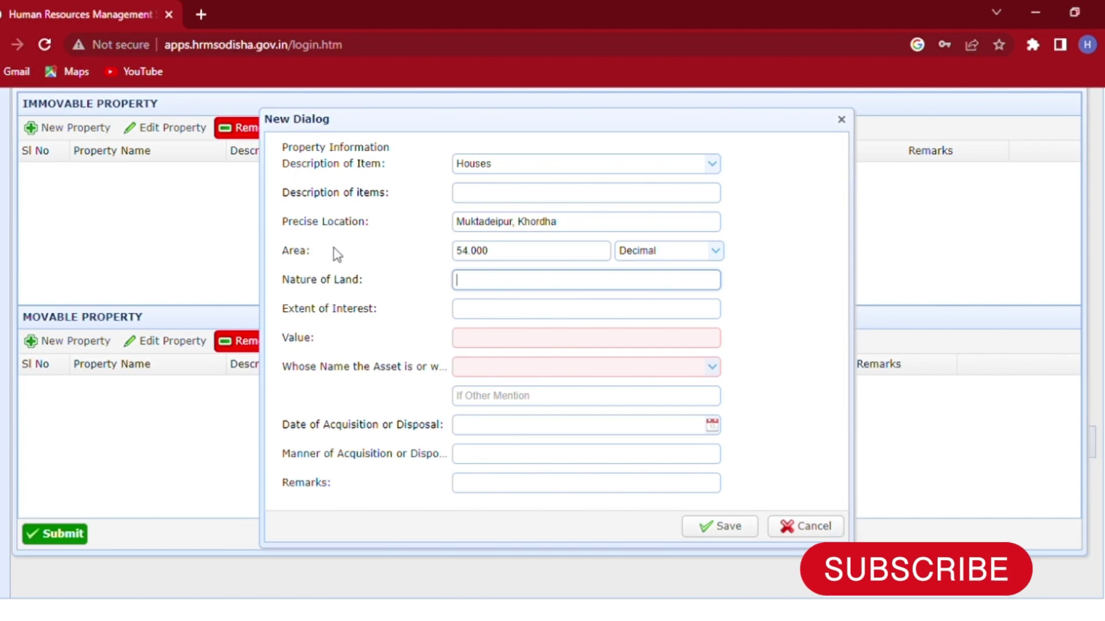
- Enter Gharabari as the house property's nature of land and set its value to 500000
text(Gharabari)
key(Tab)
key(Tab)
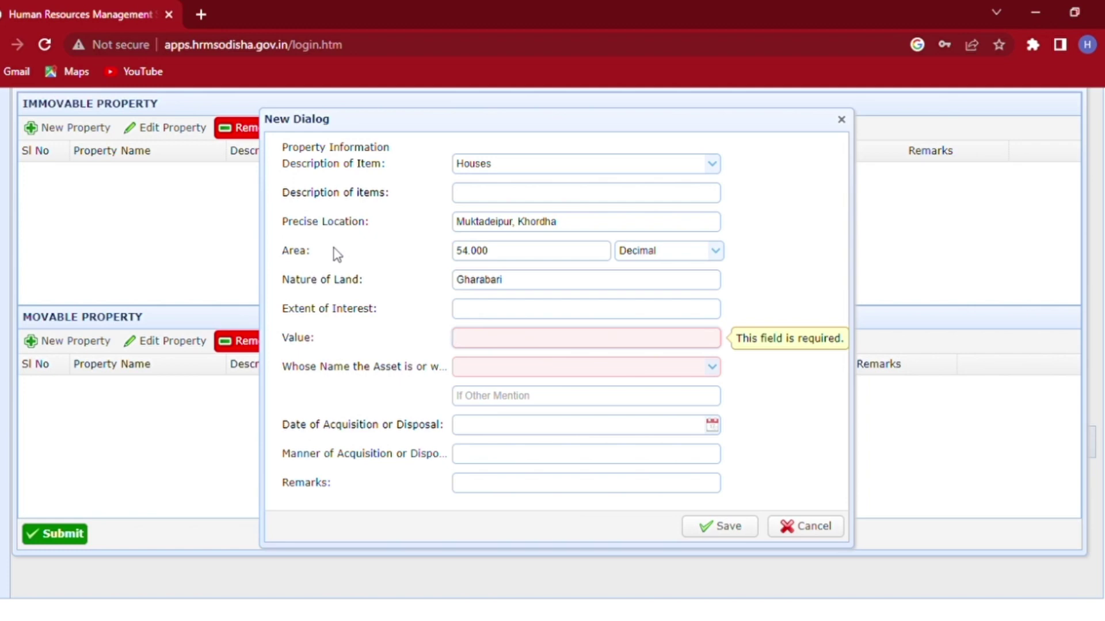
text(50000)
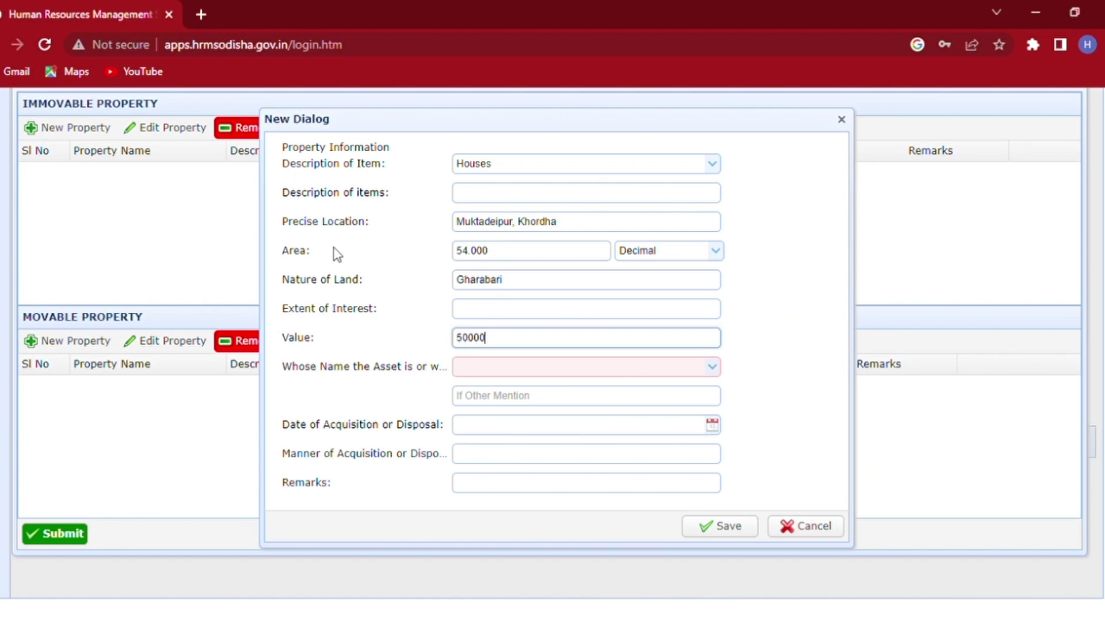
text(0)
key(Tab)
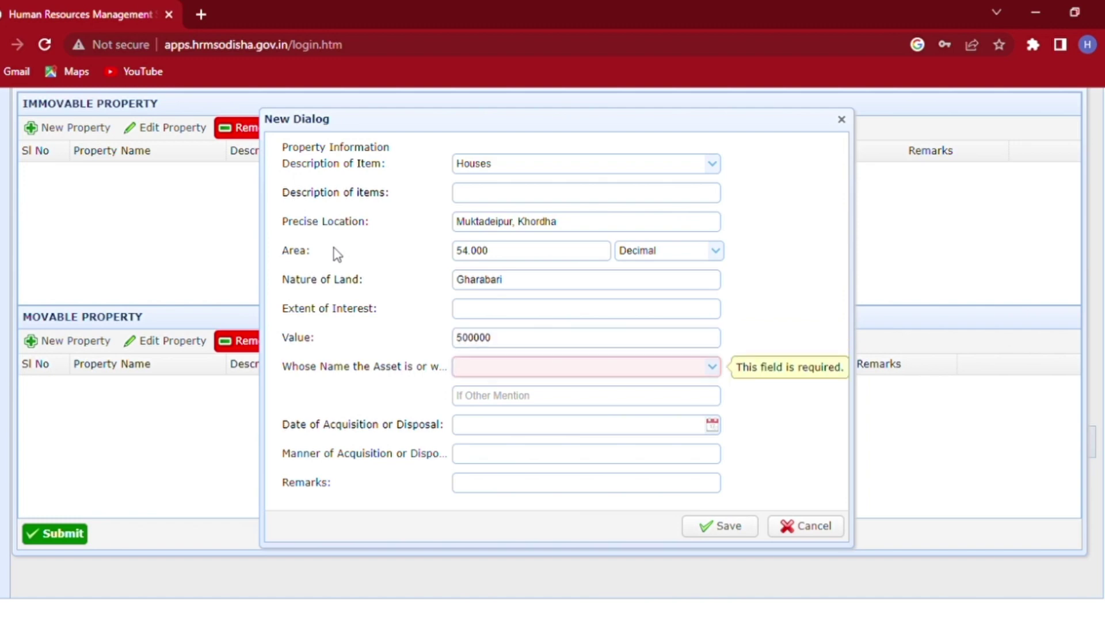
- Choose PATERNAL as the holder of the house asset and save the immovable property entry
text(p)
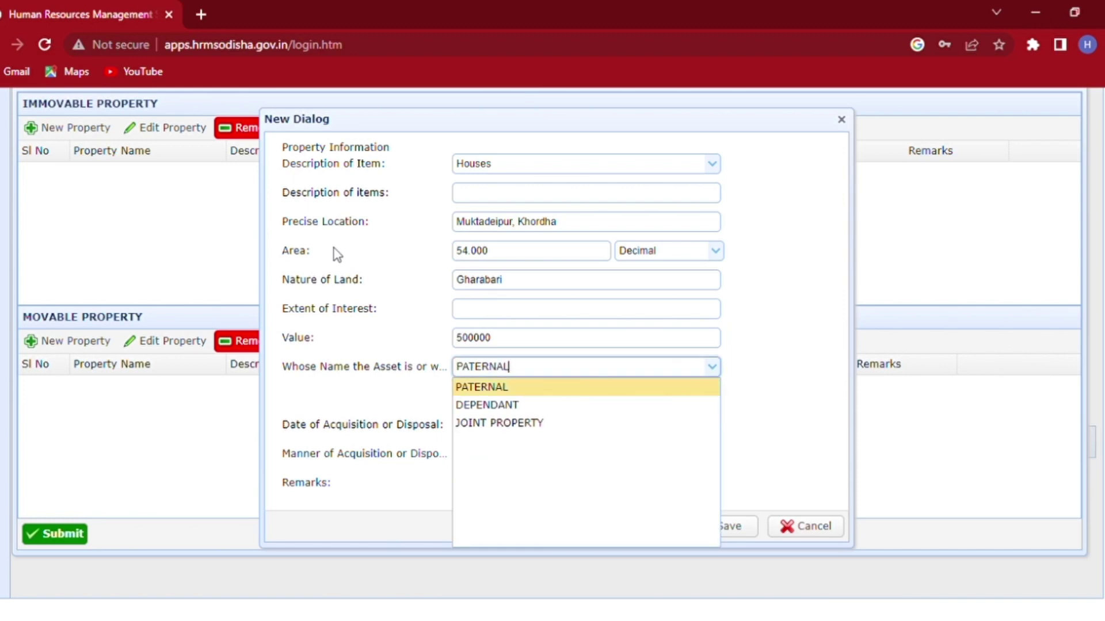
key(Return)
key(Tab)
key(Tab)
key(Tab)
key(Tab)
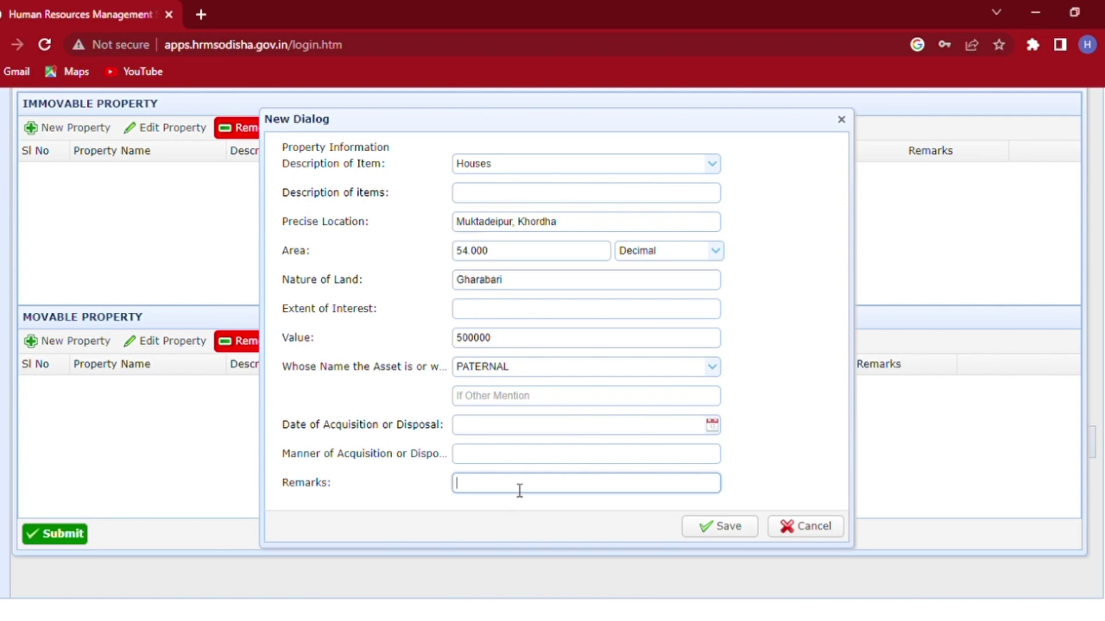
click(723, 527)
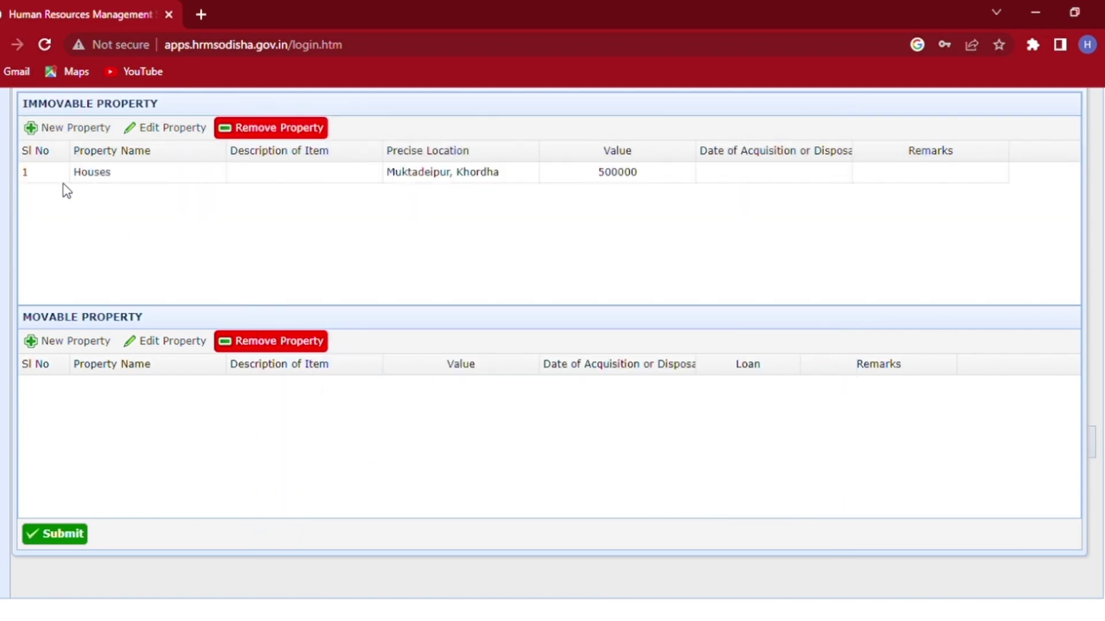
- Start another immovable property entry with Lands as the item type and enter the village and district as its precise location
click(55, 136)
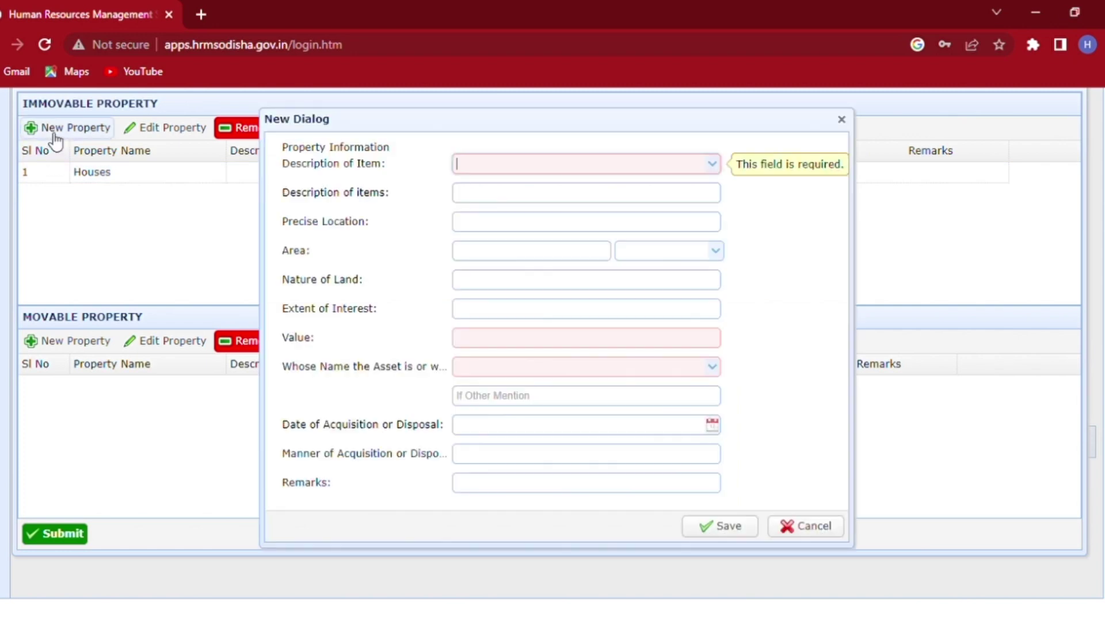
click(712, 164)
click(538, 184)
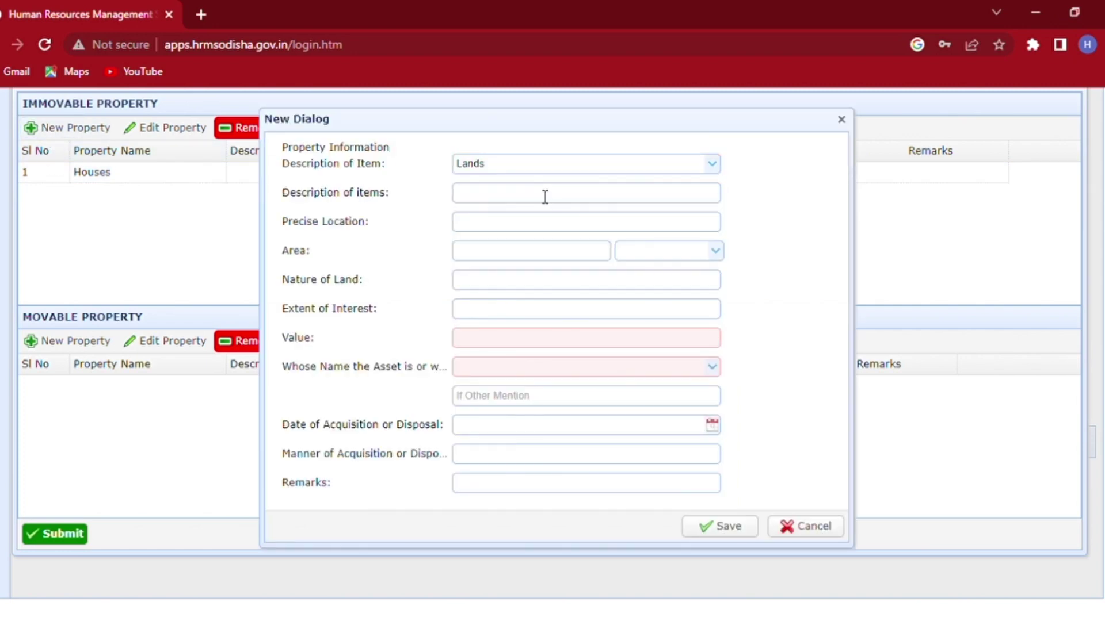
click(533, 231)
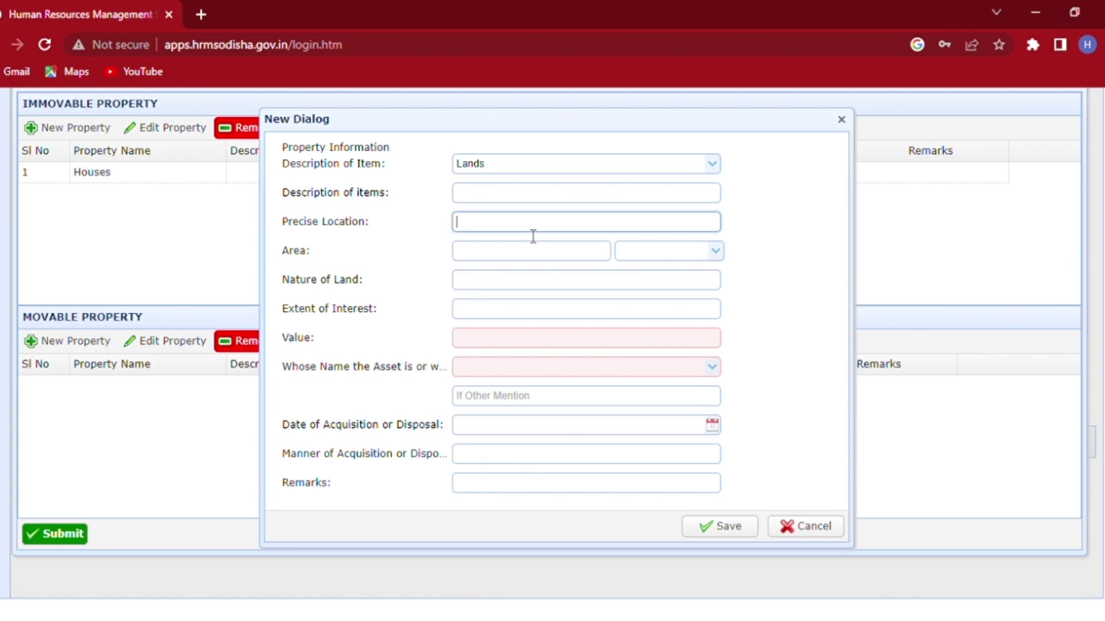
text(Muktadeipur, Khordha)
key(Tab)
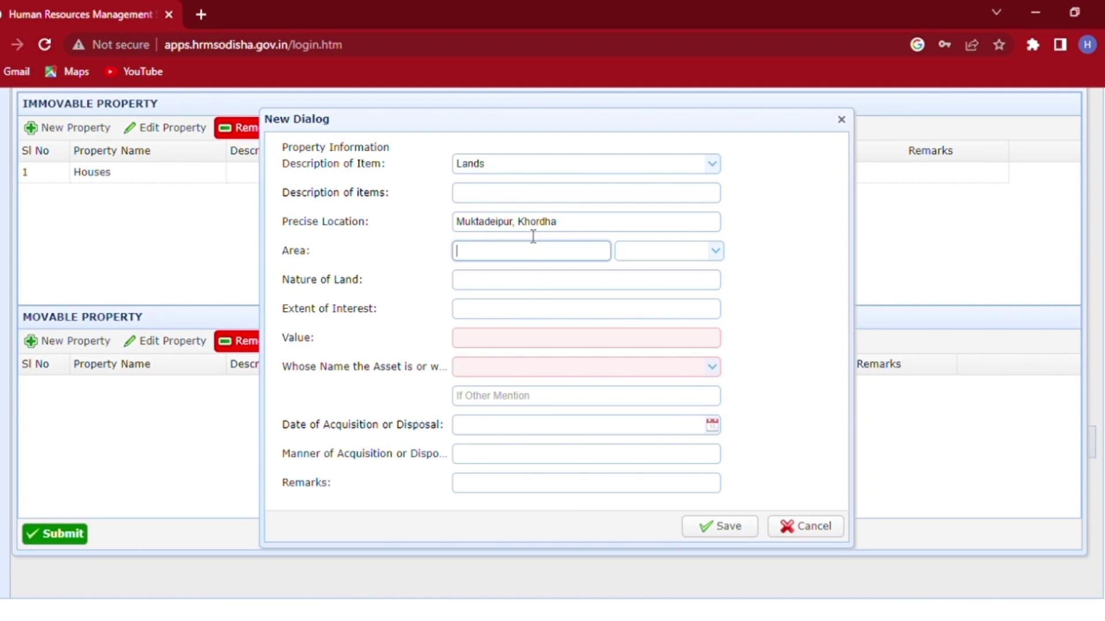
- Set the land property's area to 100 with Decimal as the unit
text(18)
key(Tab)
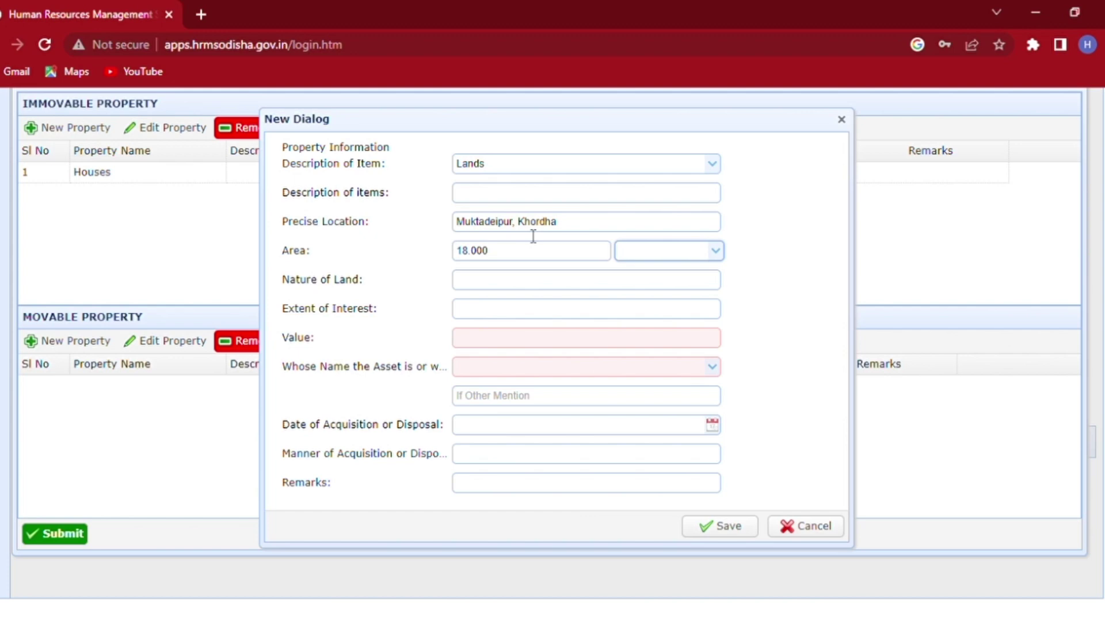
key(shift+Tab)
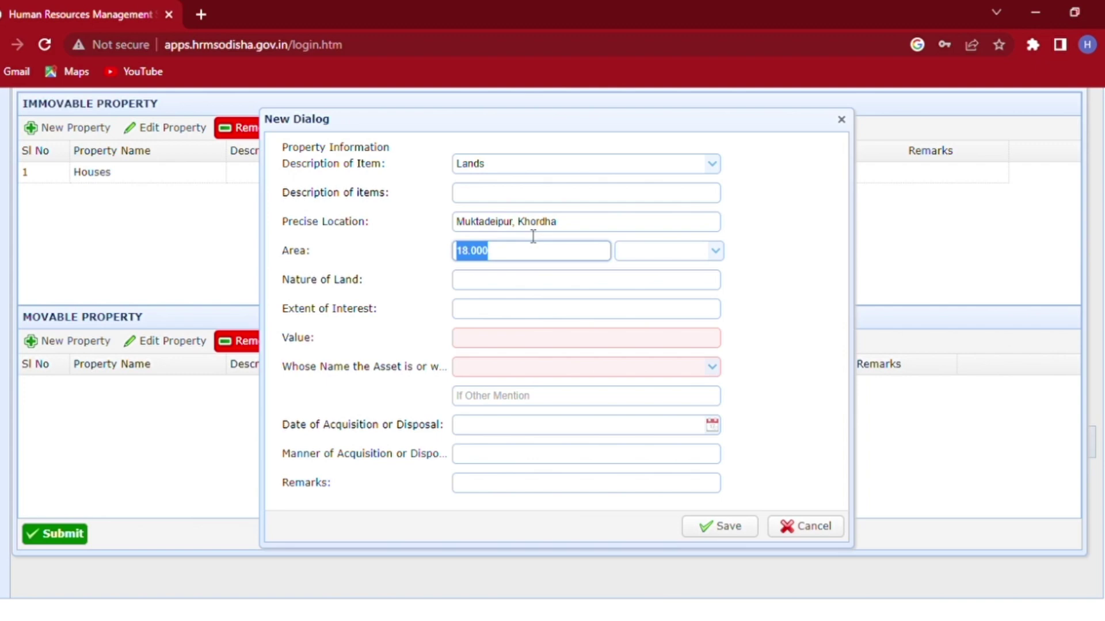
text(100)
key(Tab)
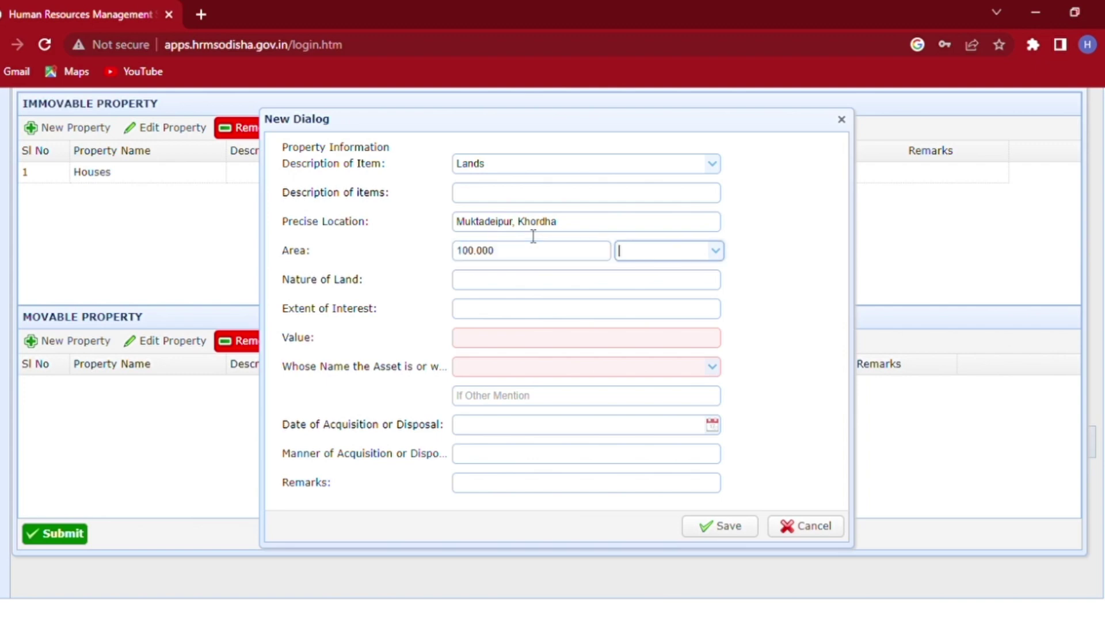
text(d)
key(Down)
key(Return)
key(Tab)
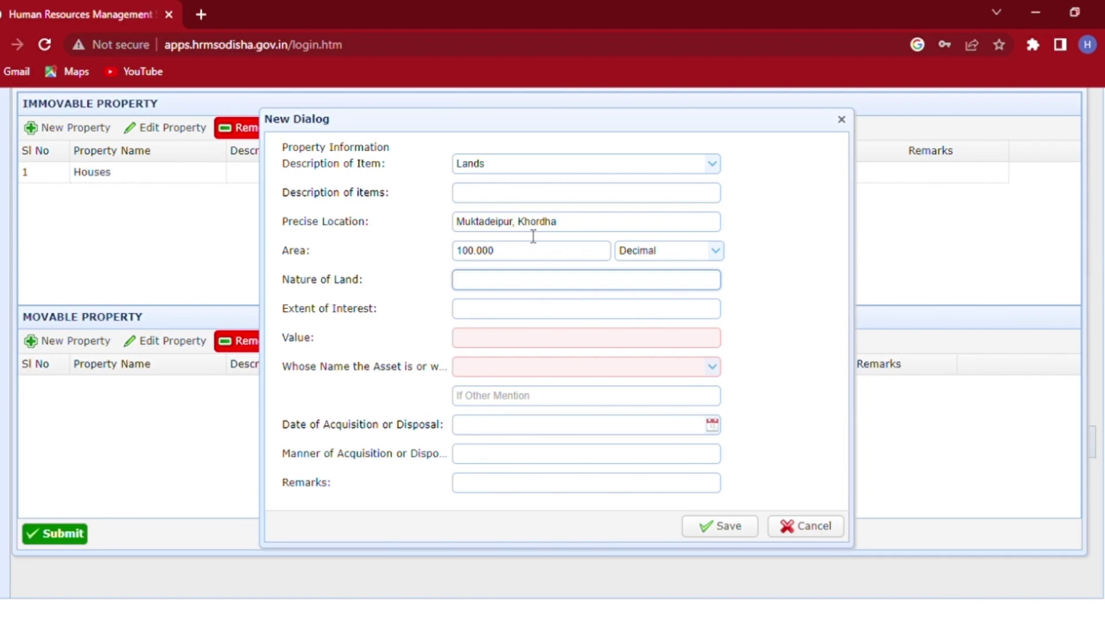
- Enter Kisam as the land property's nature of land and set its value to 100000
text(Kisam)
key(Tab)
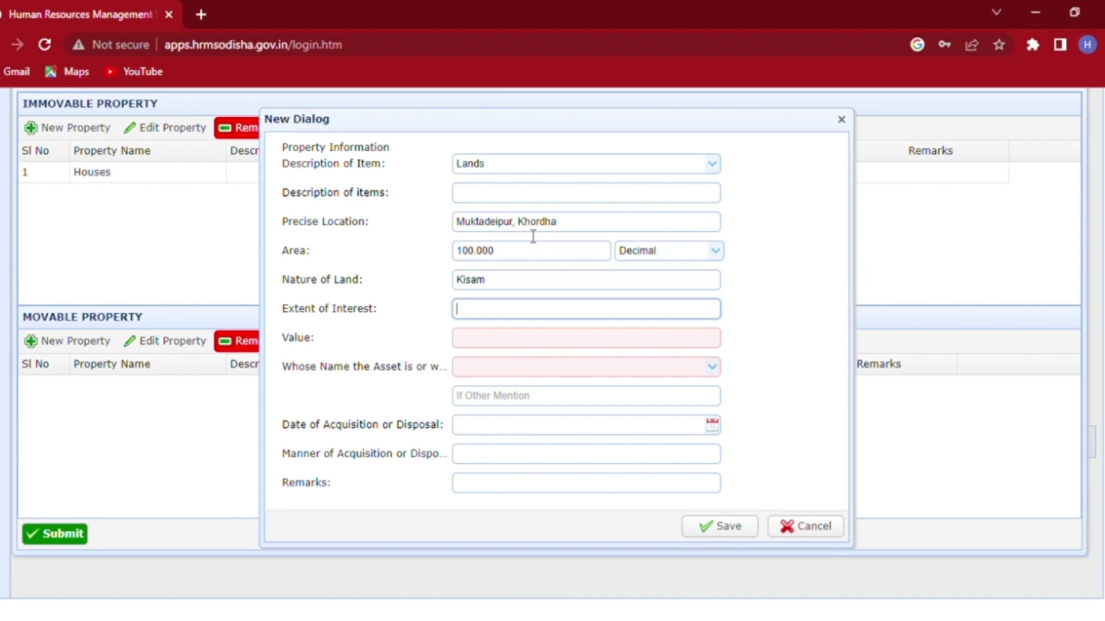
key(Tab)
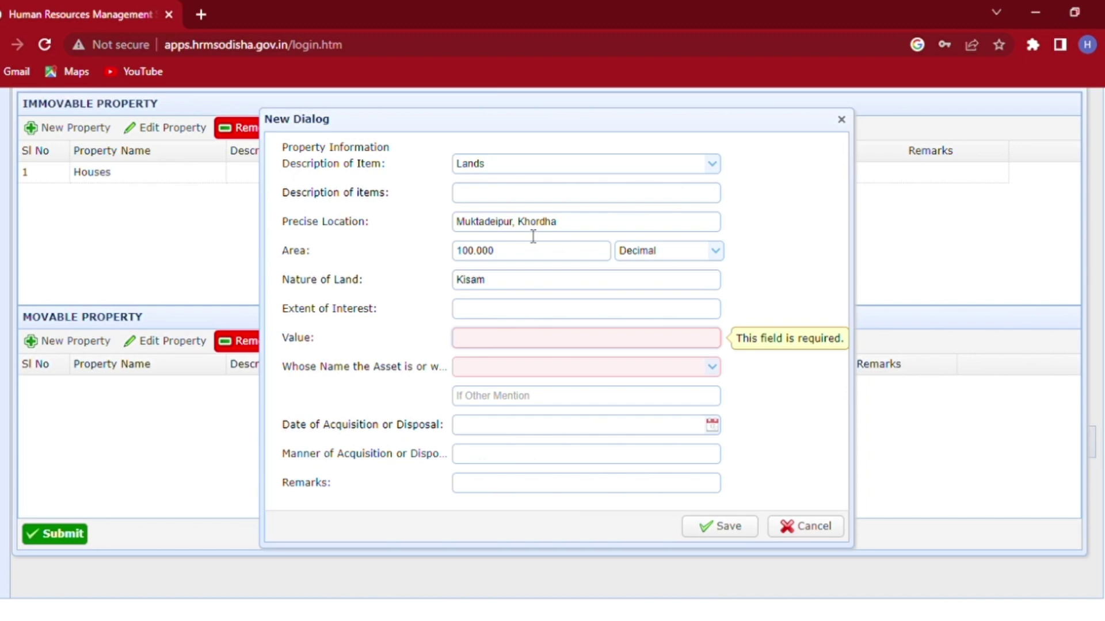
text(100000)
key(Tab)
- Choose PATERNAL as the holder of the land asset and leave the remaining optional fields blank
text(s)
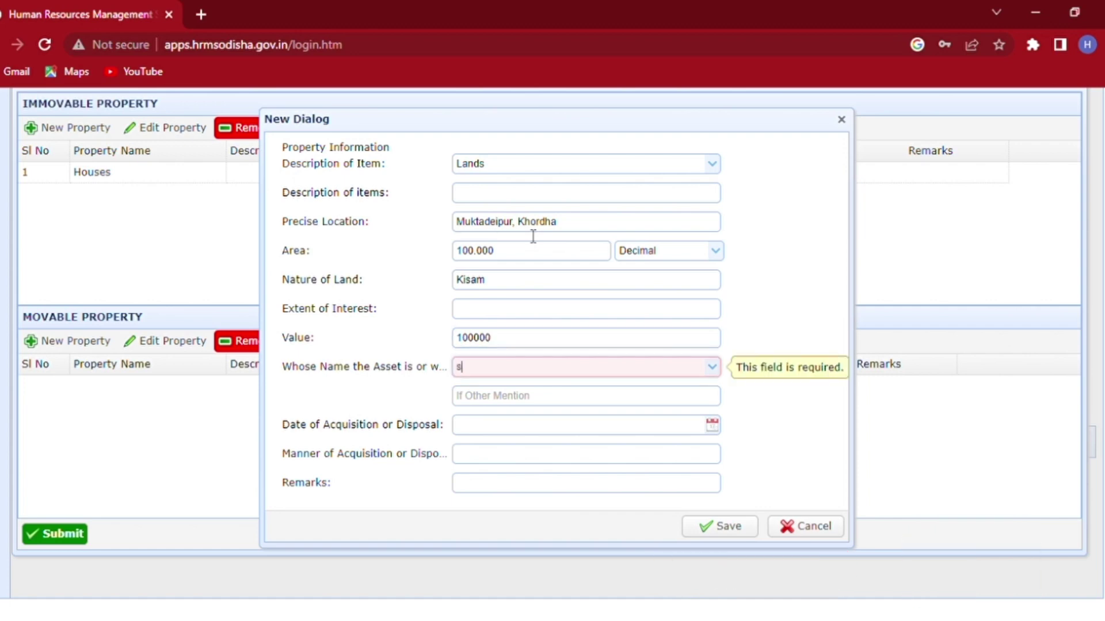
key(BackSpace)
text(p)
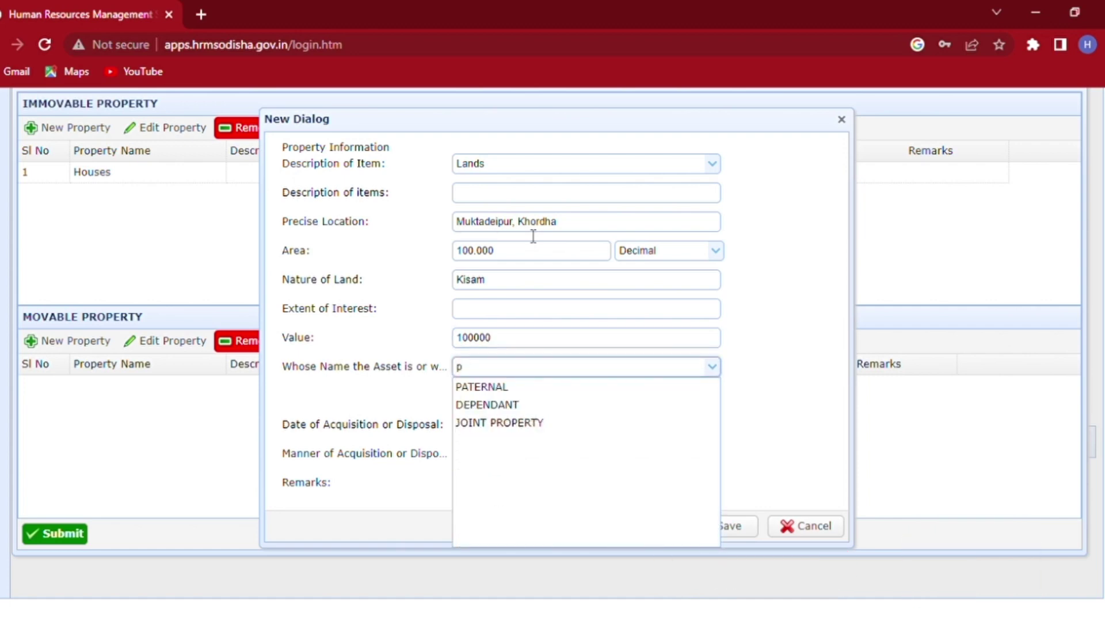
key(Down)
key(Down)
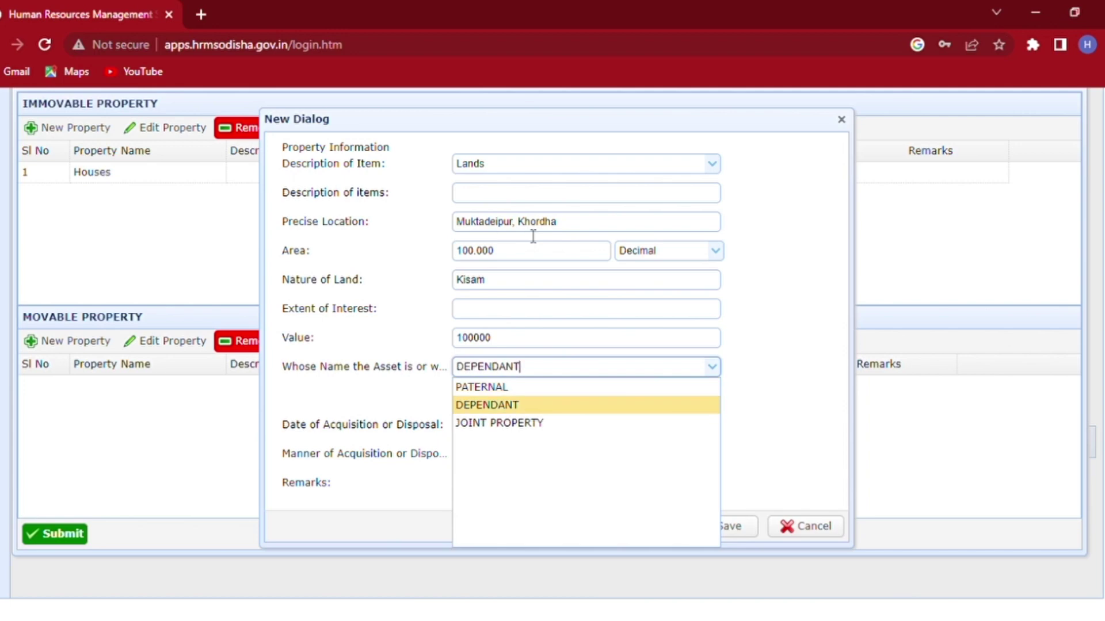
key(Up)
key(Return)
key(Tab)
key(Tab)
key(Tab)
key(Tab)
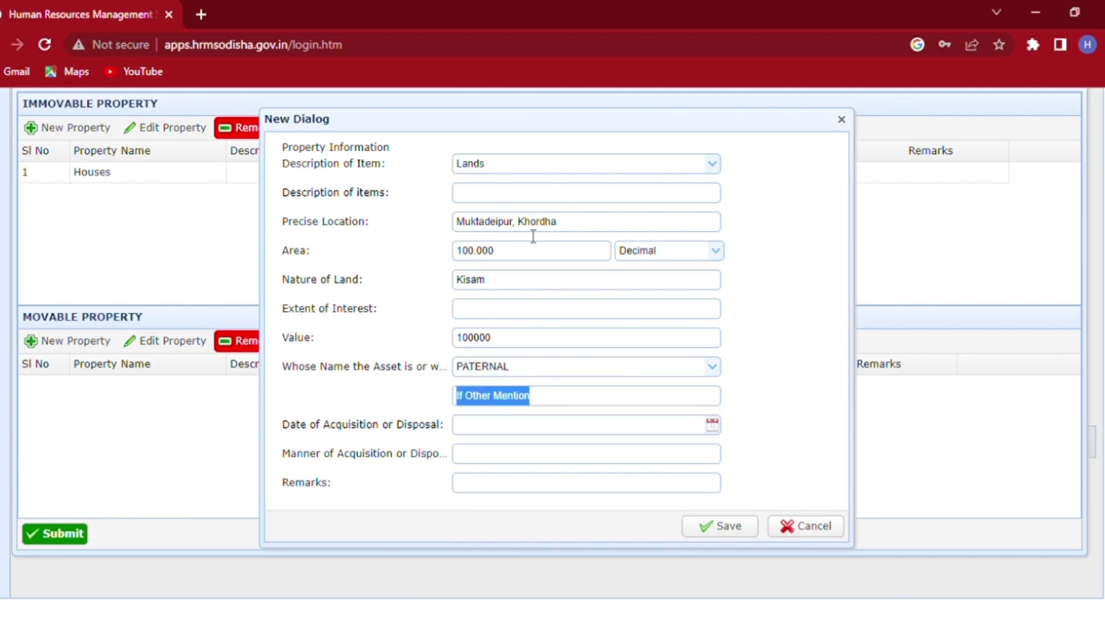
key(Tab)
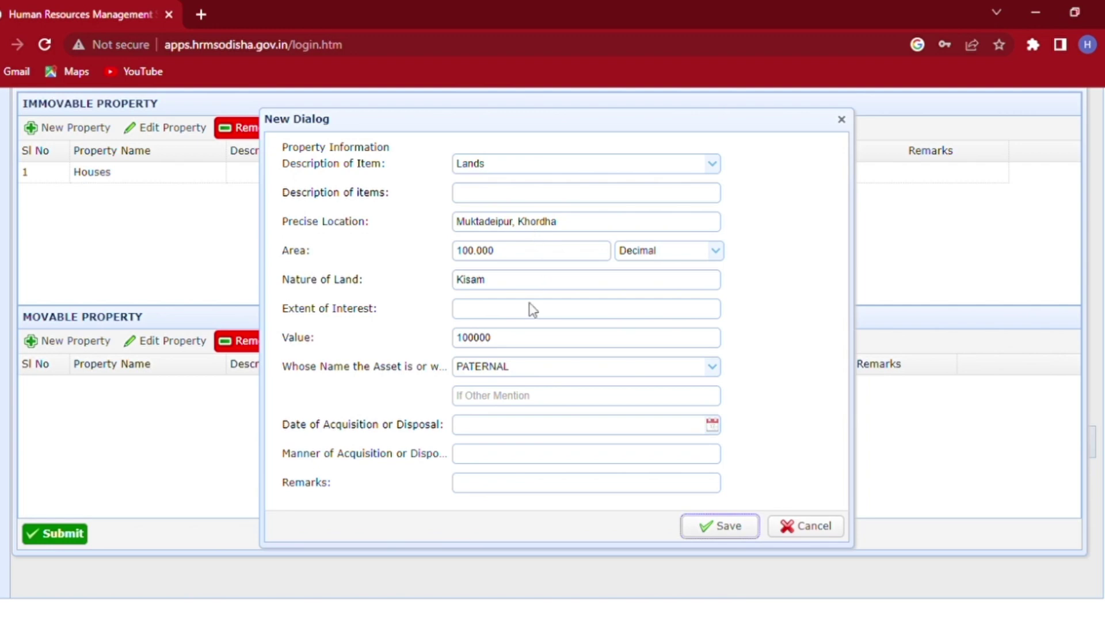
- Change the land property's value to 80000 and save the entry
click(475, 341)
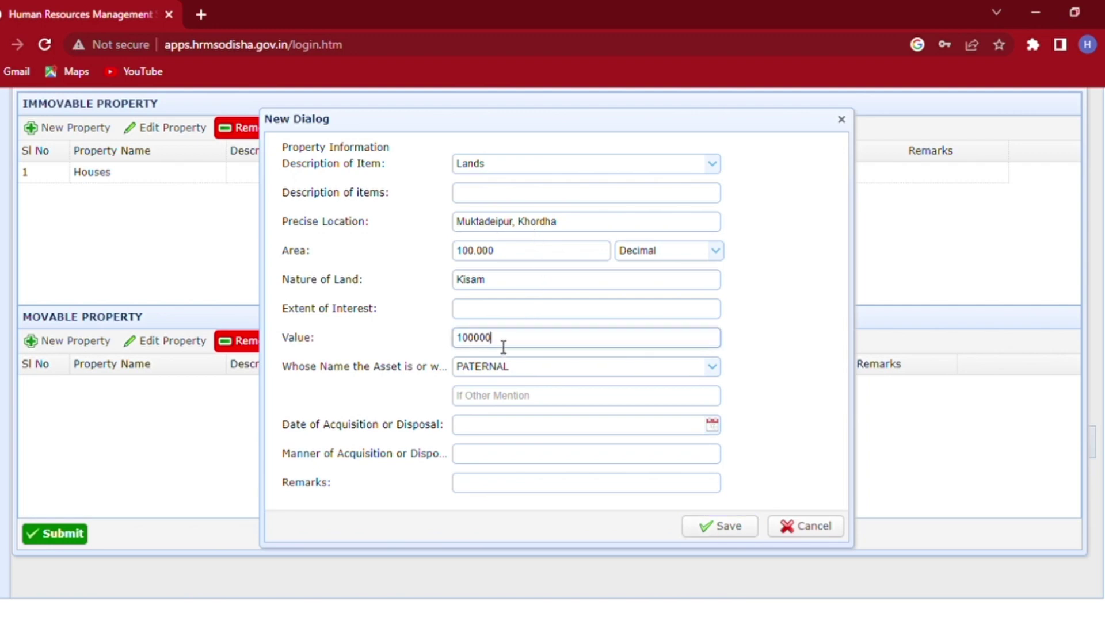
click(415, 333)
double_click(470, 343)
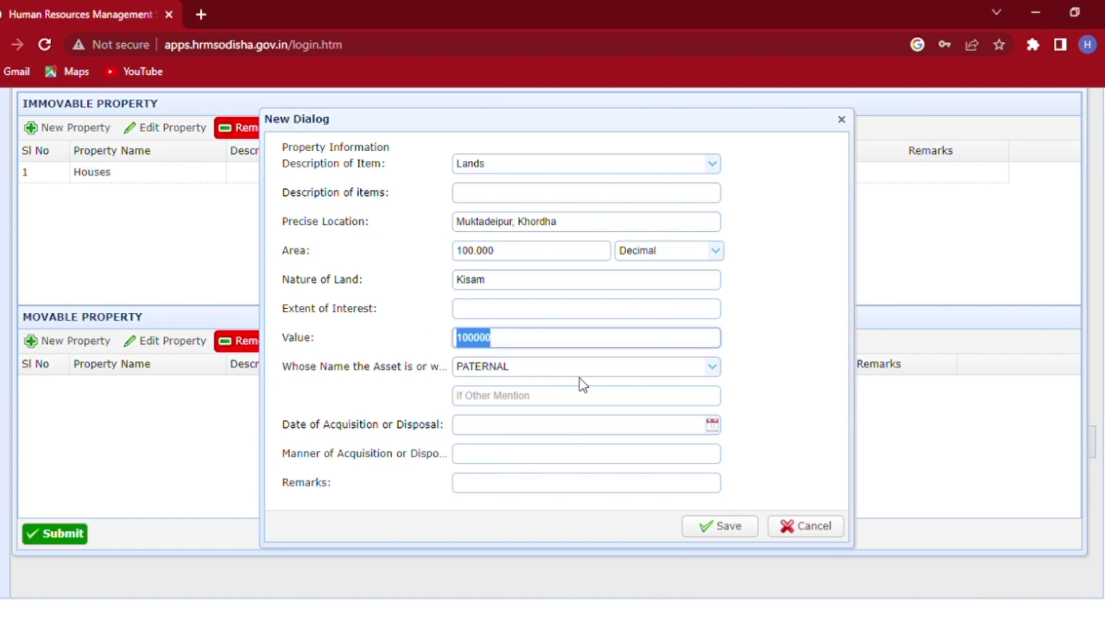
text(80000)
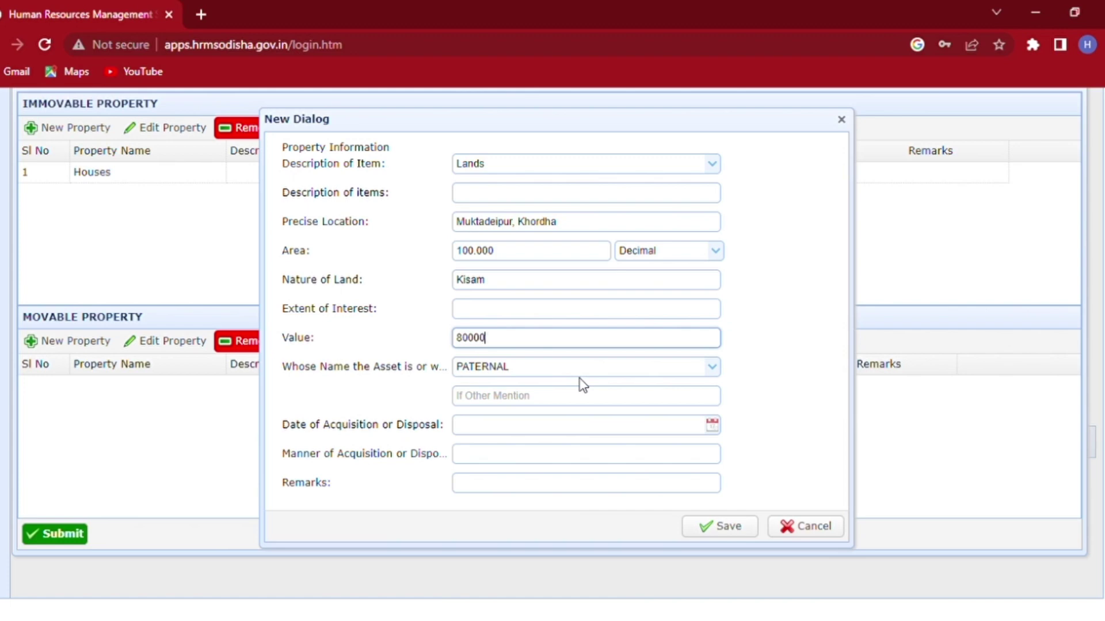
click(716, 534)
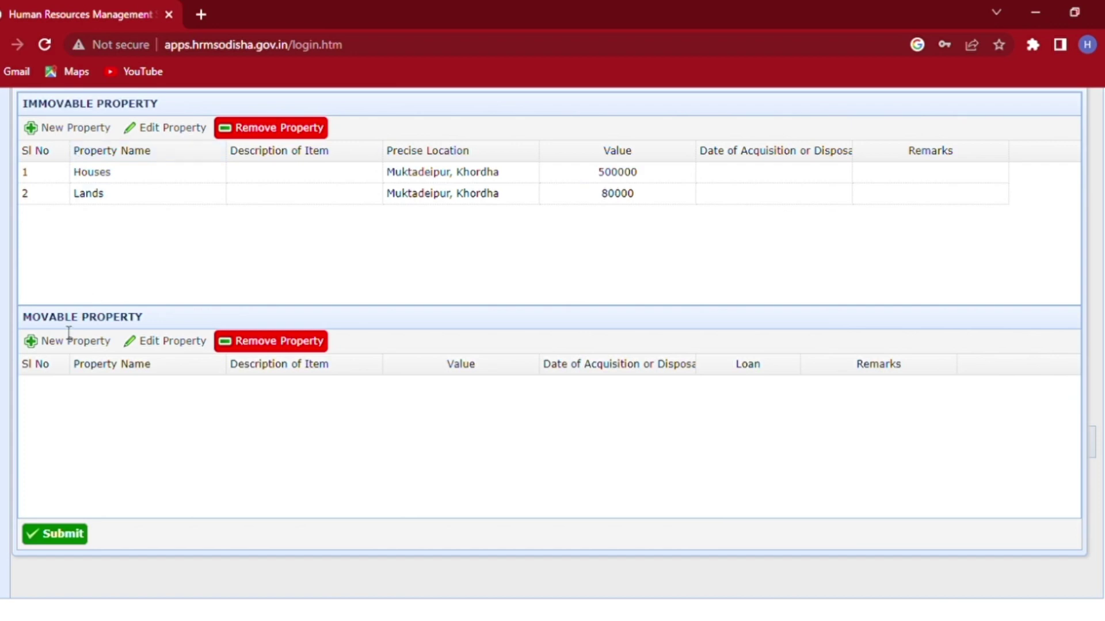
- Start a new movable property entry with Credit as the item type and SBI Personal Loan as its description
click(45, 343)
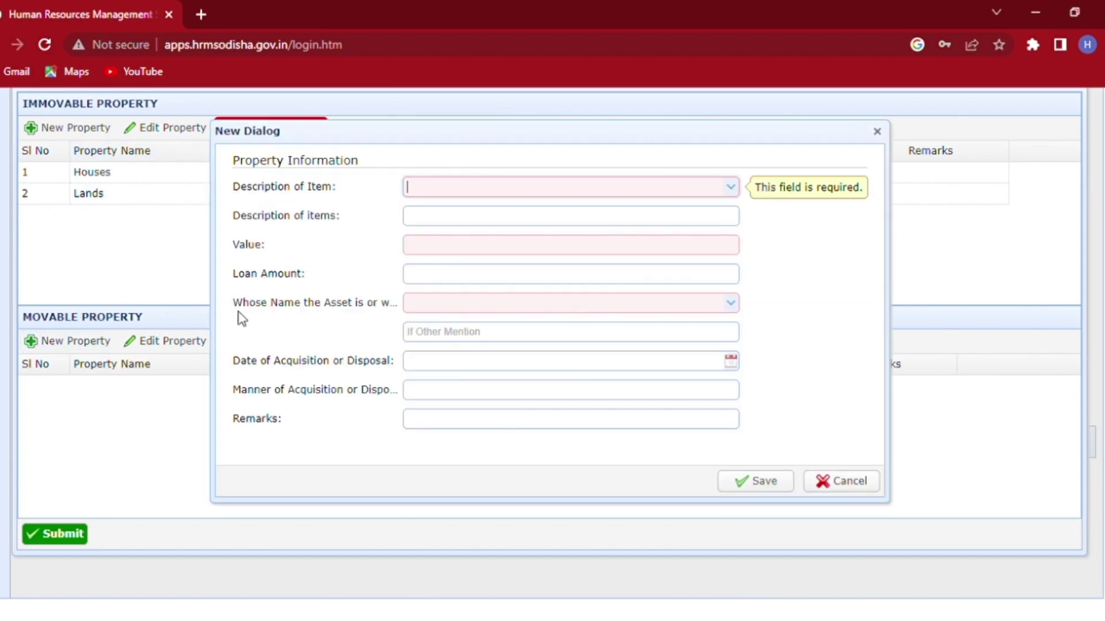
click(734, 190)
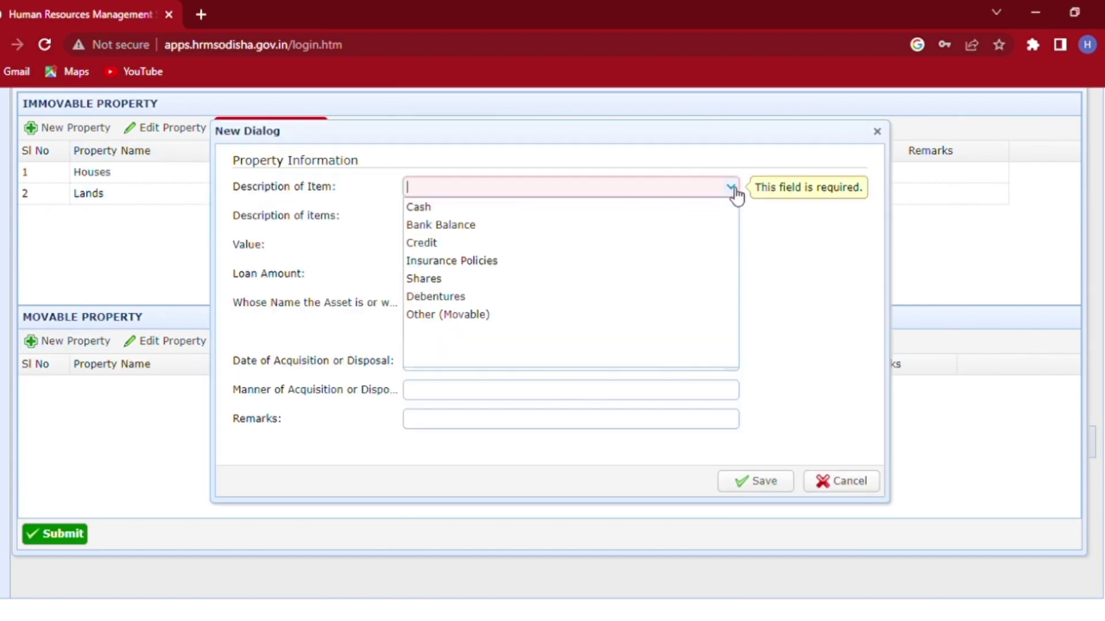
click(442, 251)
click(456, 216)
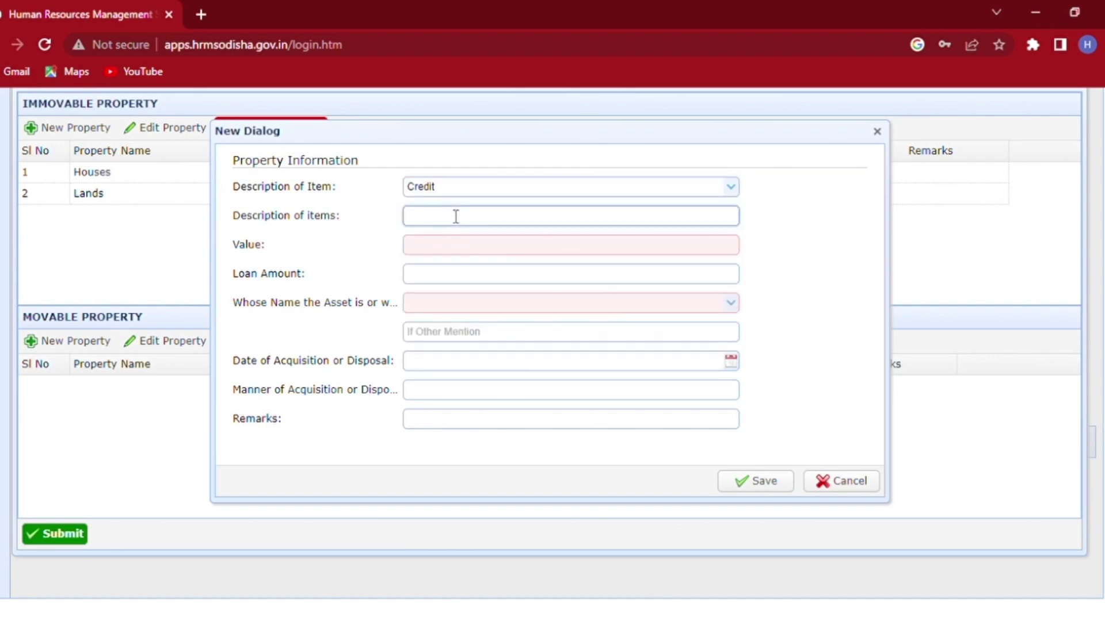
text(SBI Personal Loan)
key(Tab)
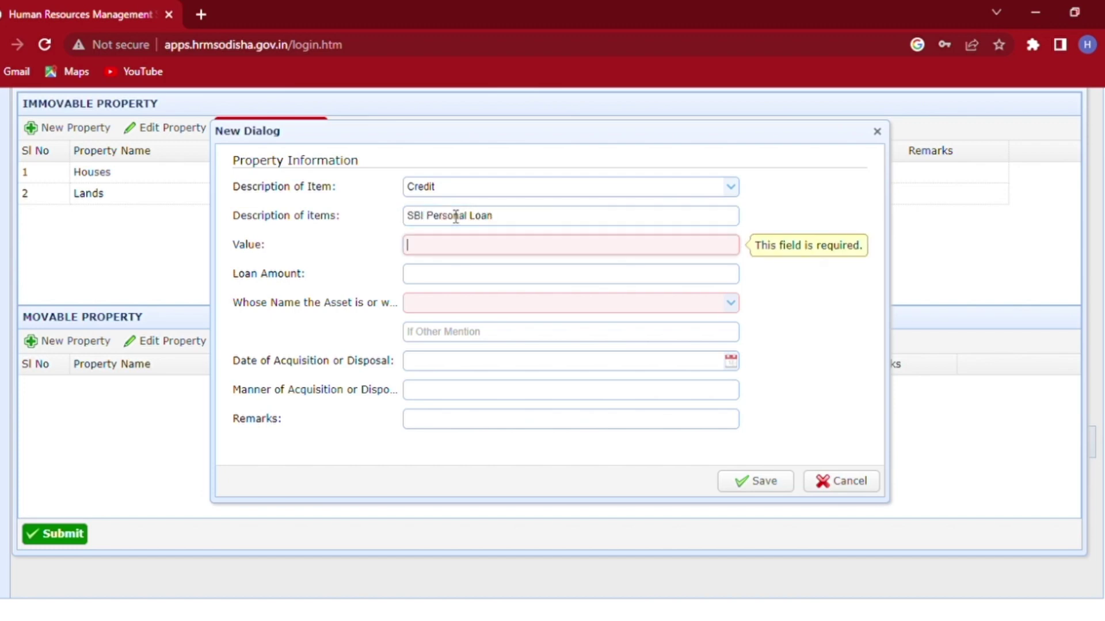
- Set both the value and the loan amount of the credit entry to 600000 and choose SELF as the holder
text(600000)
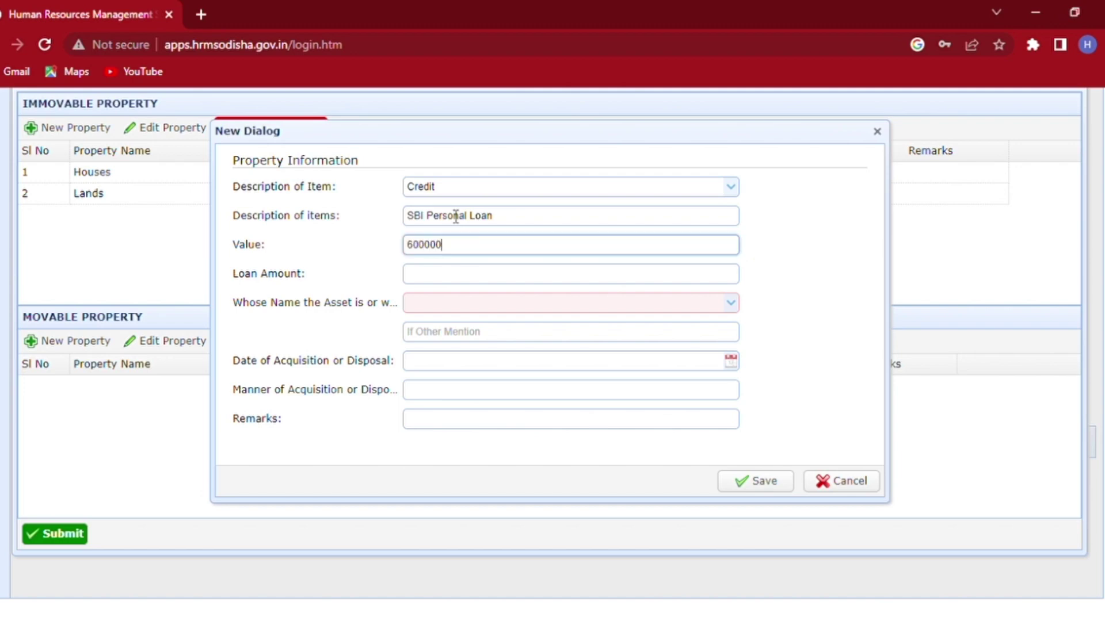
key(Tab)
text(600)
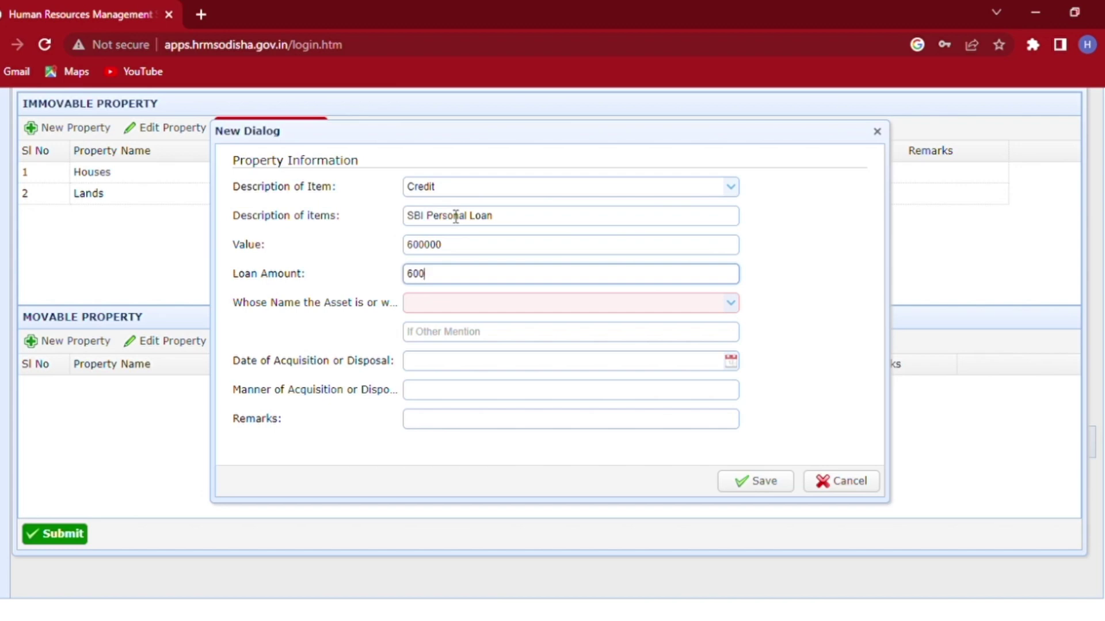
text(000)
key(Tab)
text(s)
key(Tab)
key(Tab)
key(Tab)
text(@)
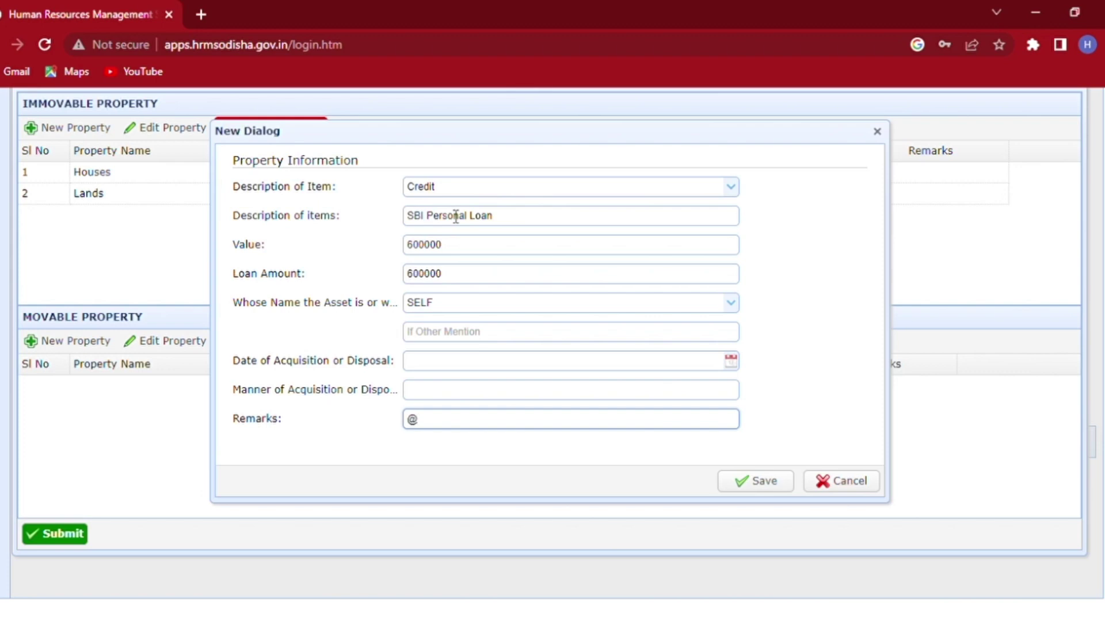
text(11900 per month de)
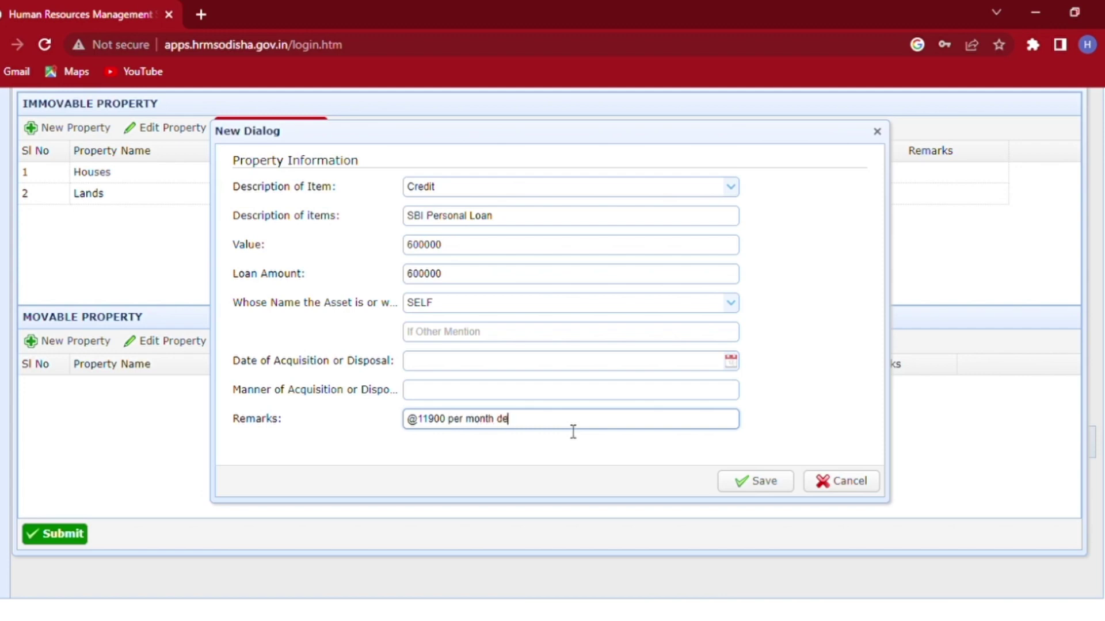
text(ducted from My sala)
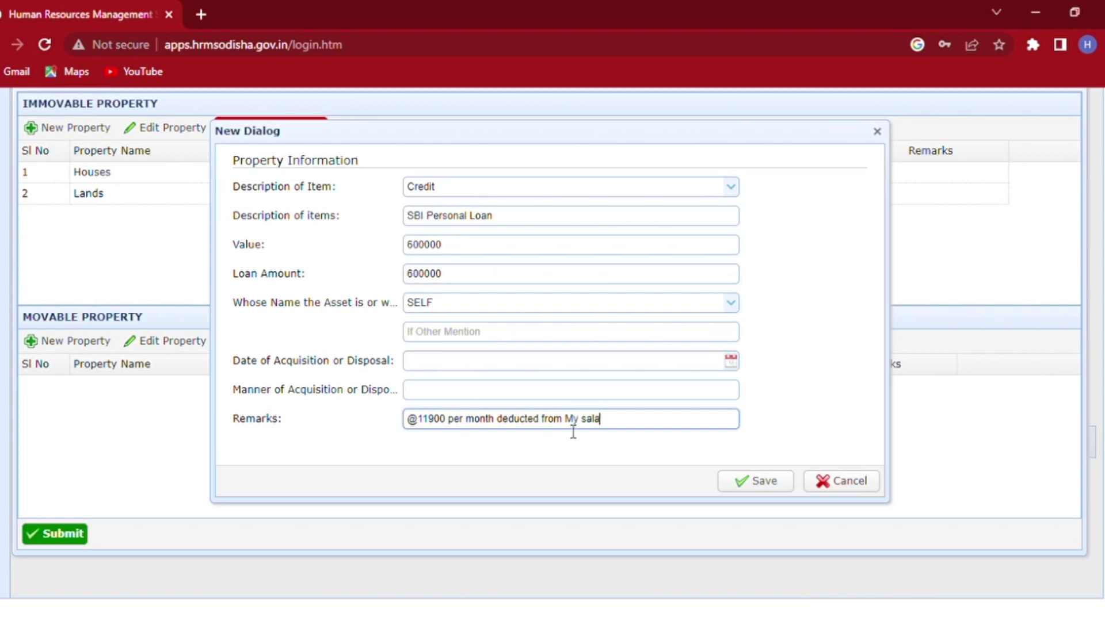
text(ry)
click(776, 487)
- Start a new movable property entry with Insurance Policies as the item type and LIC as its description
click(61, 343)
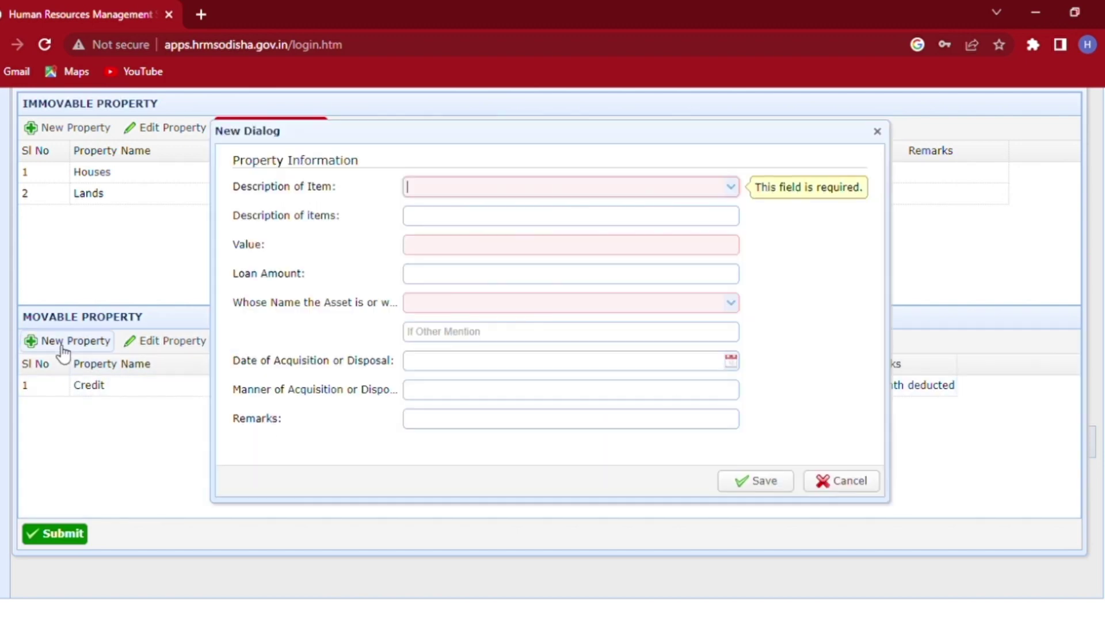
click(732, 190)
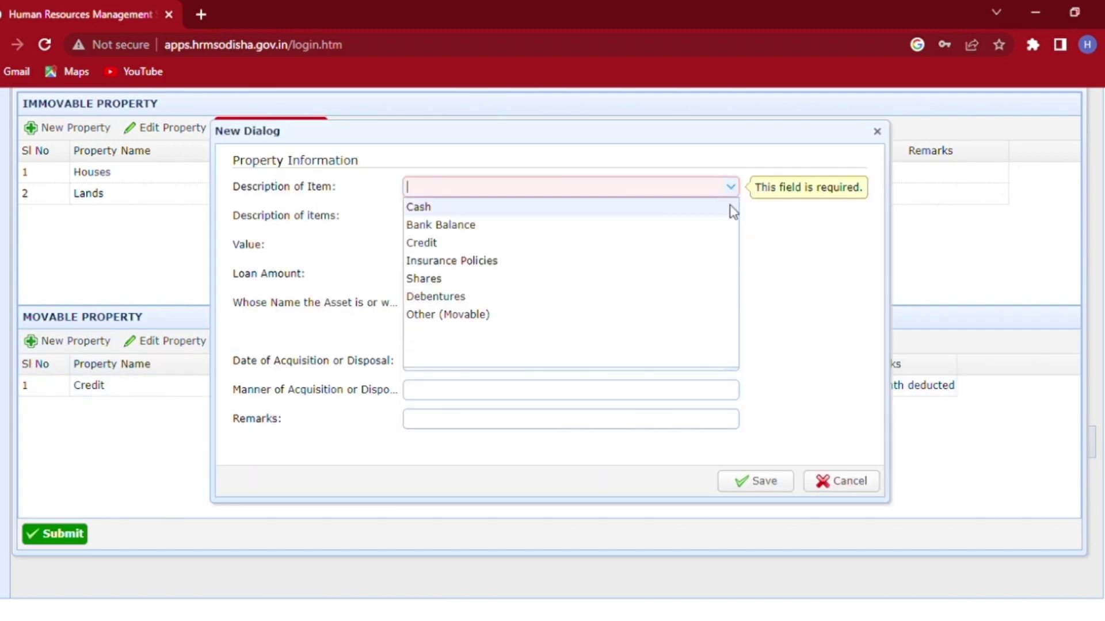
click(502, 265)
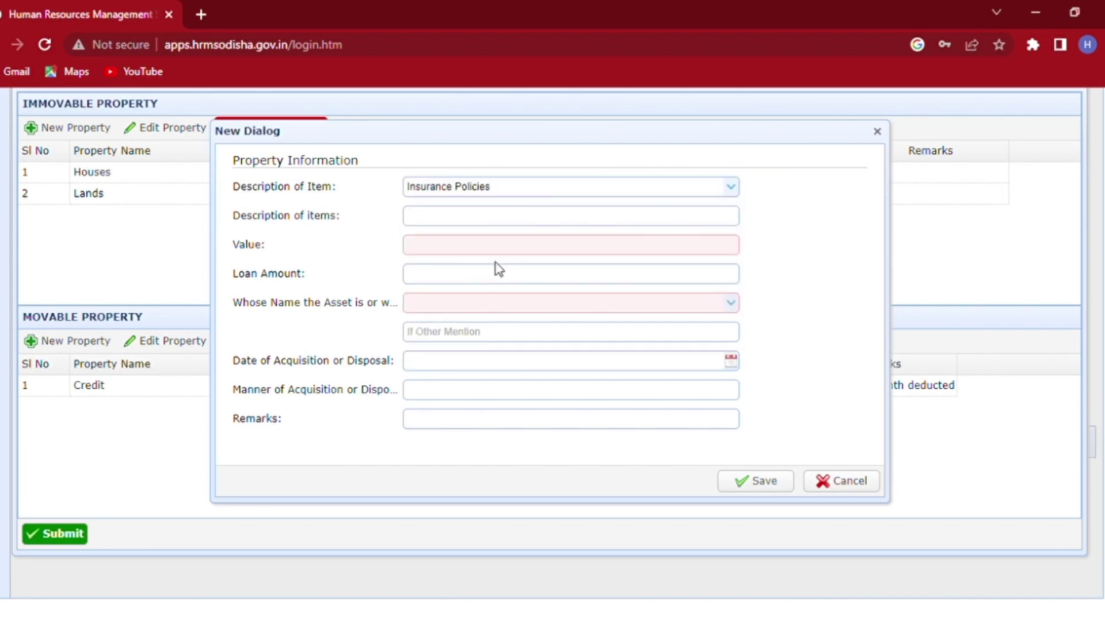
click(511, 228)
text(LIC)
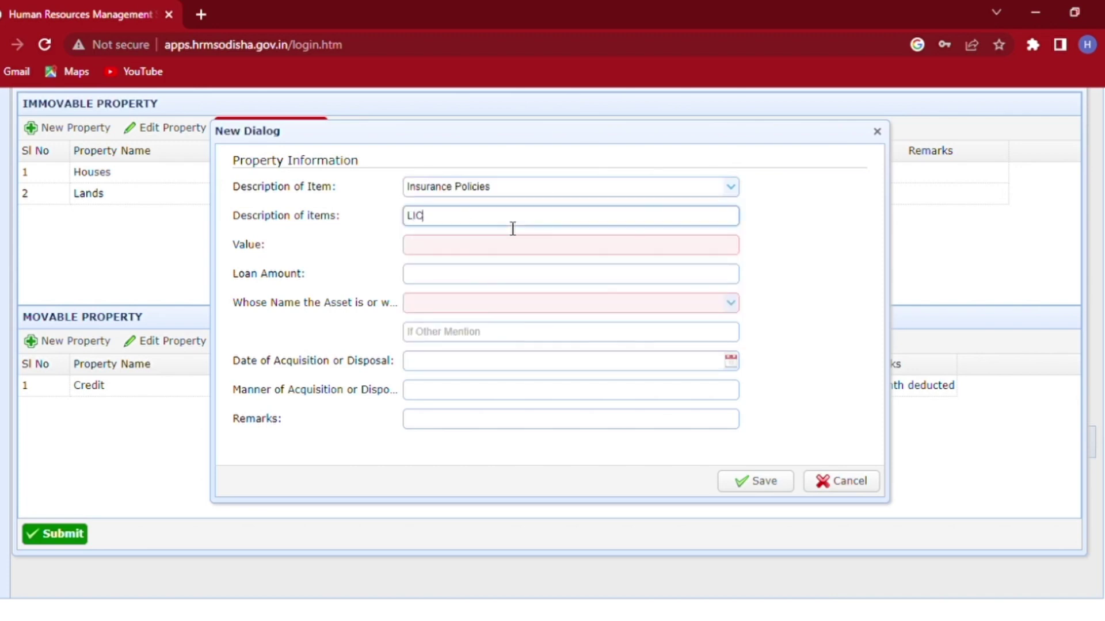
- Set the value of the insurance entry to 100000 and choose SELF as the holder
key(Tab)
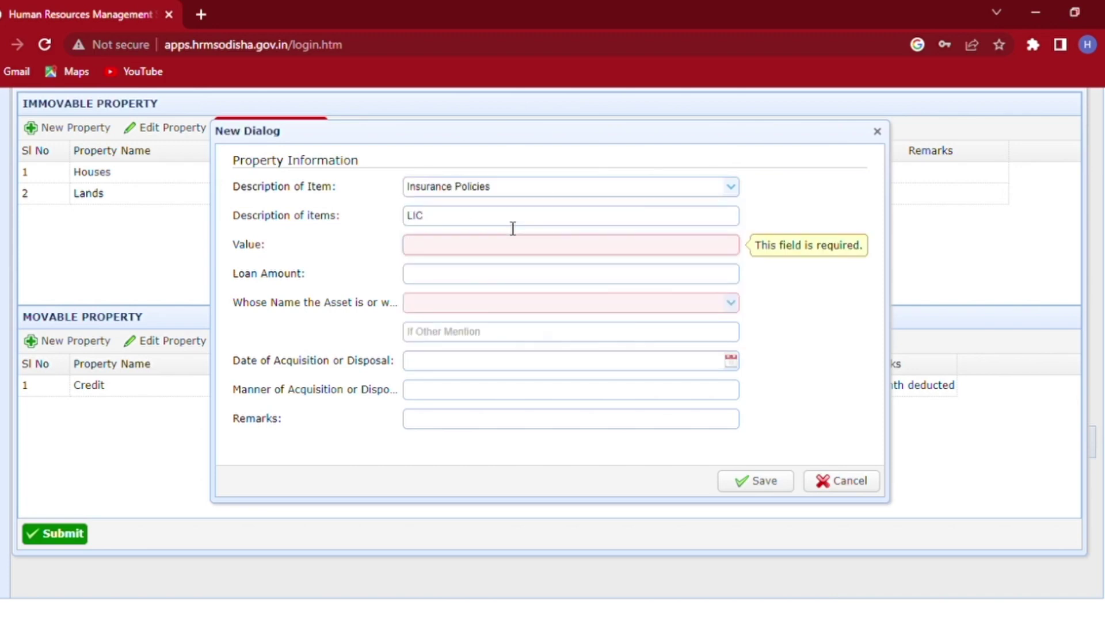
text(10000)
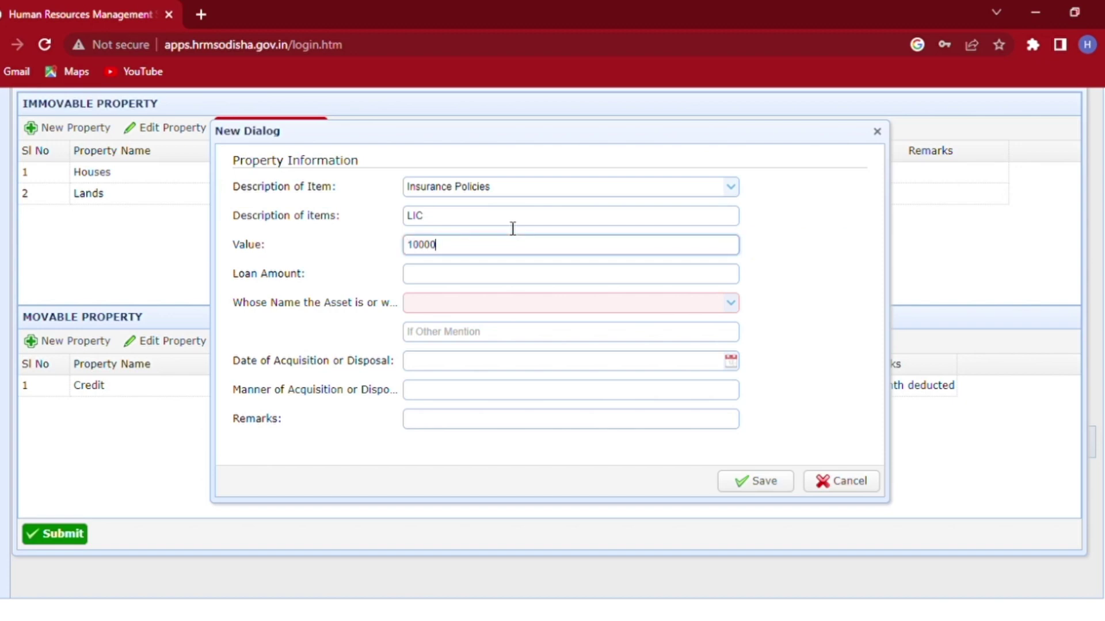
text(0)
key(Tab)
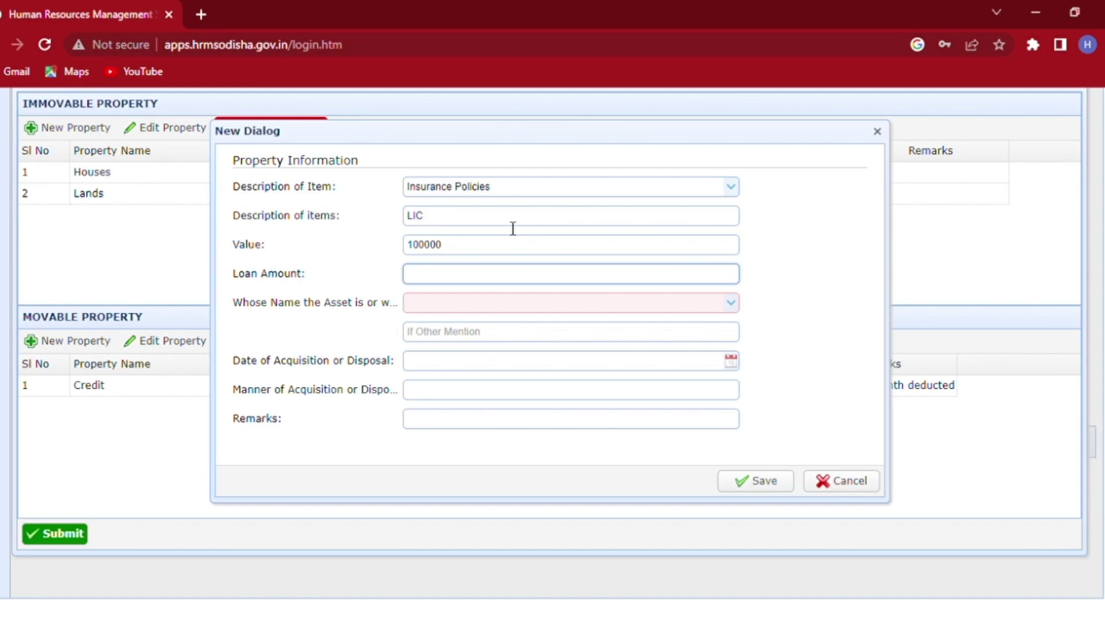
key(Tab)
text(S)
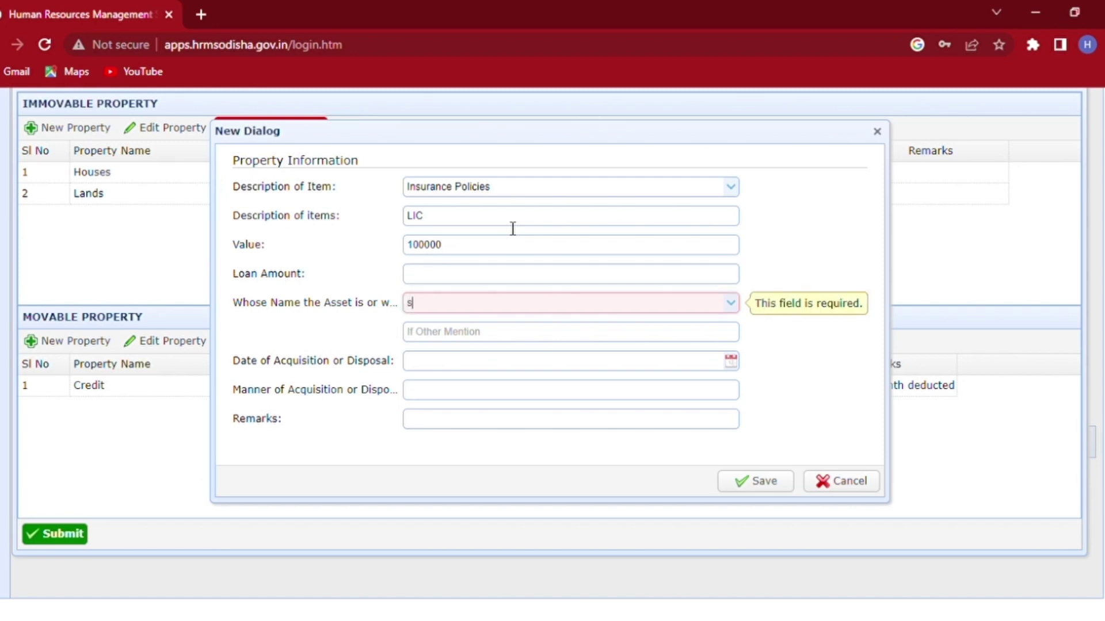
key(Return)
key(Tab)
key(Tab)
key(Tab)
key(Tab)
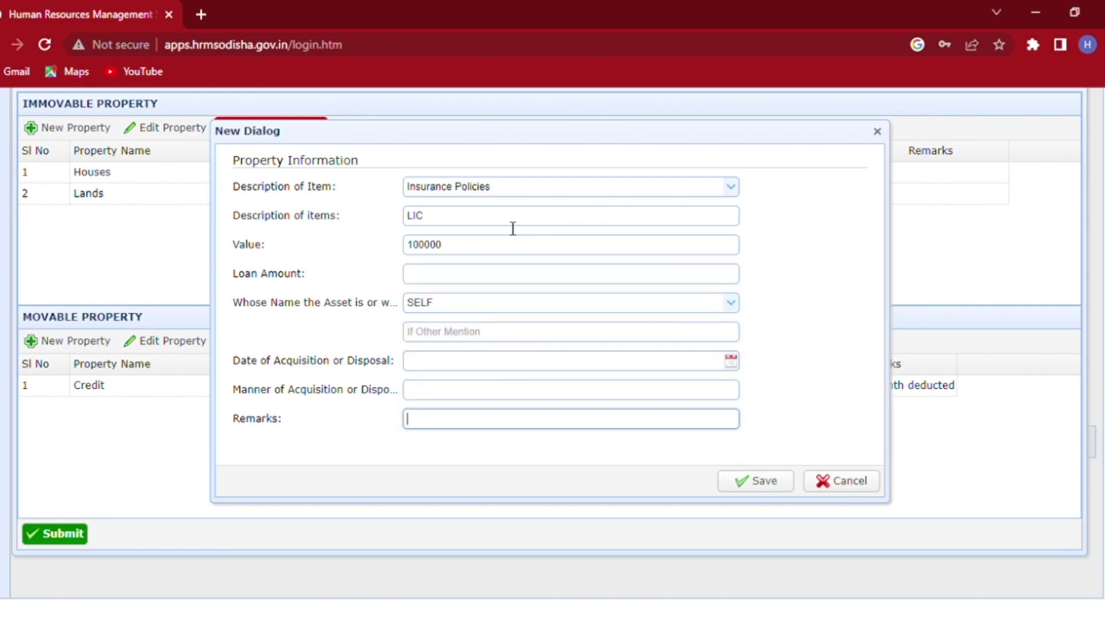
text(@3000 half year)
text(ly)
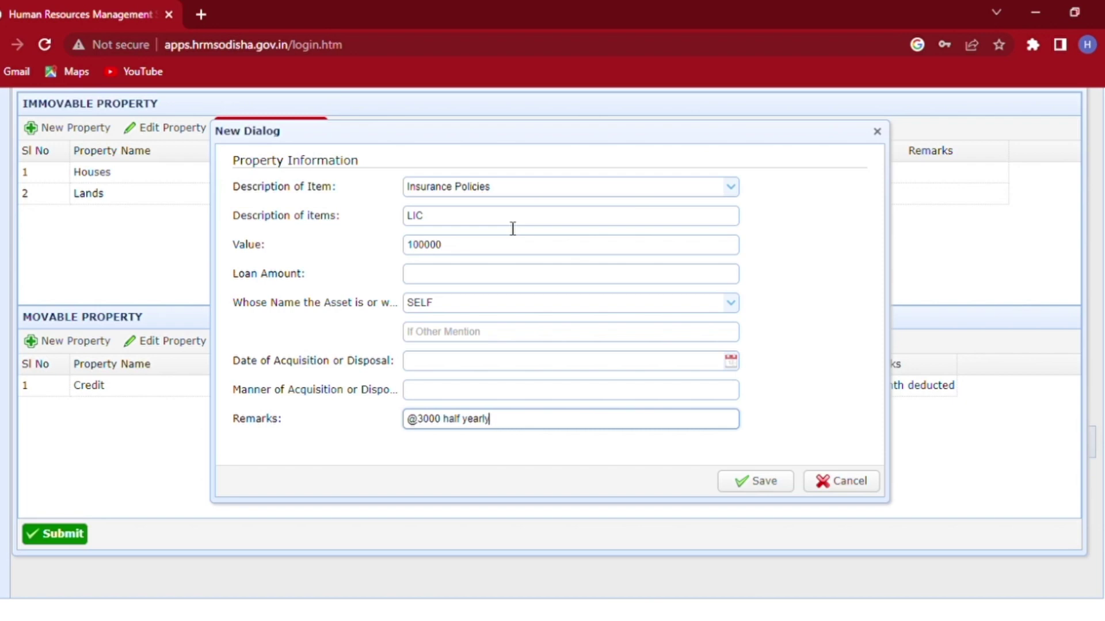
click(769, 483)
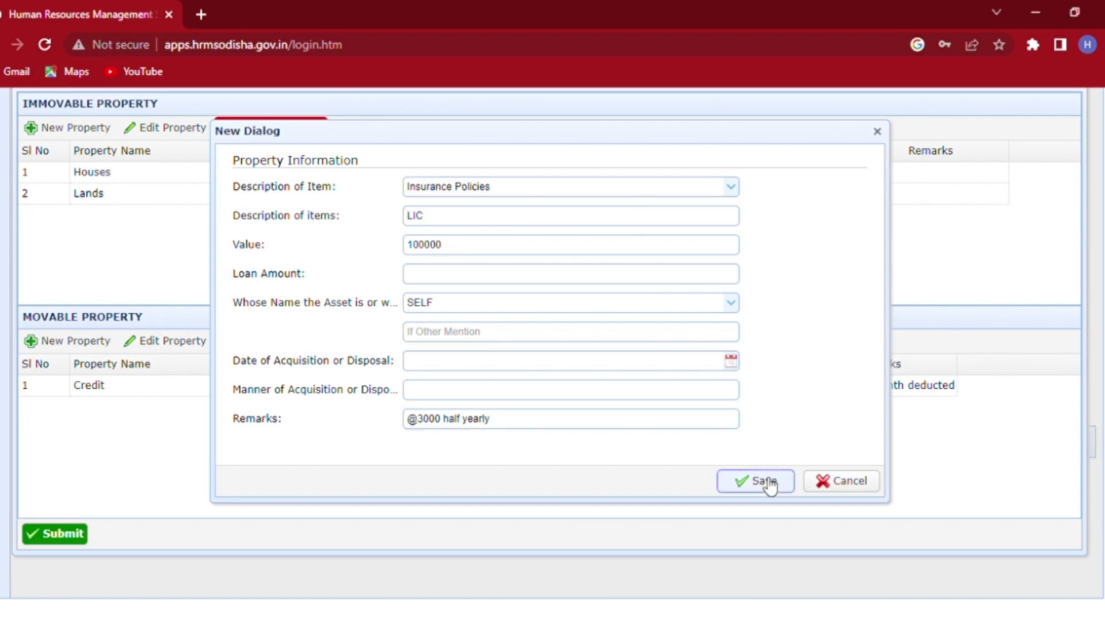
- Start a new movable property entry with Other (Movable) as the item type and "Hero Motor Cycle (Glamour)" as its description
click(59, 341)
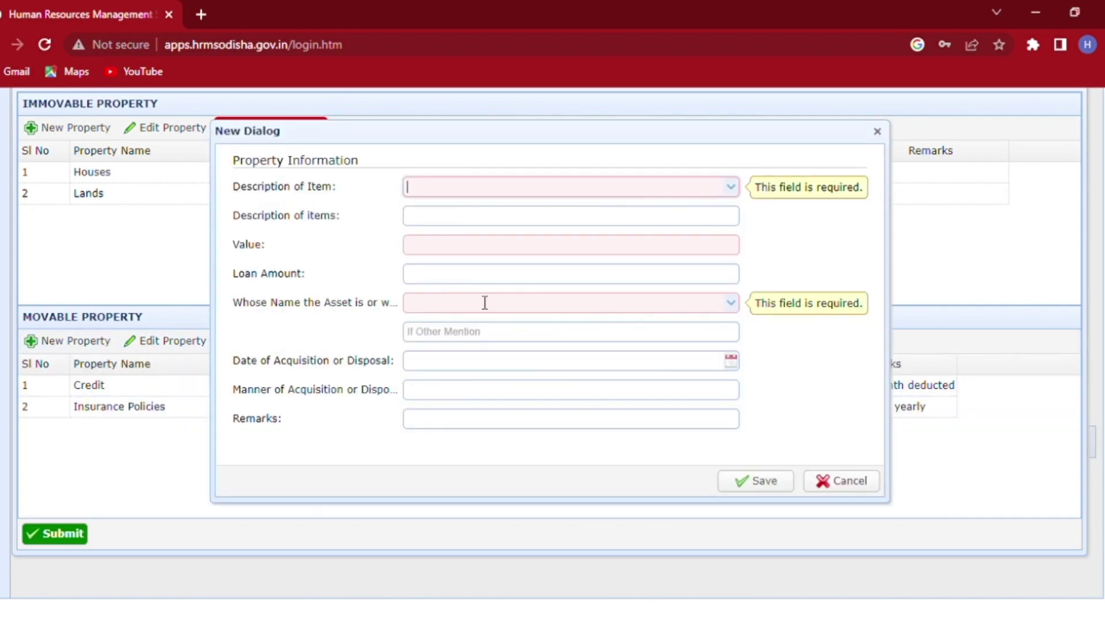
click(731, 188)
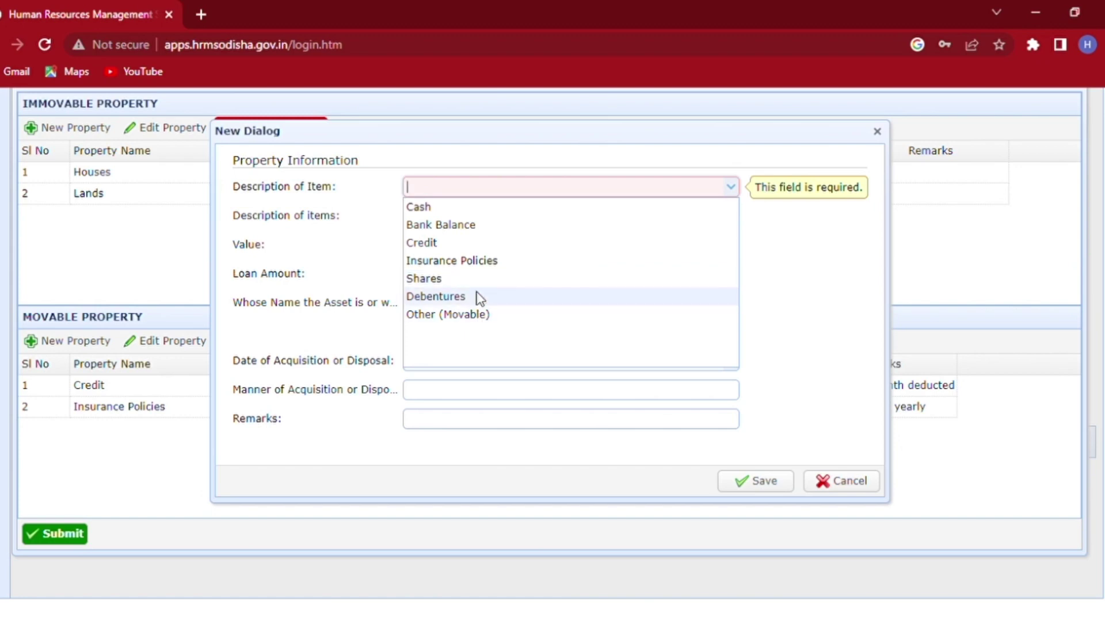
click(488, 321)
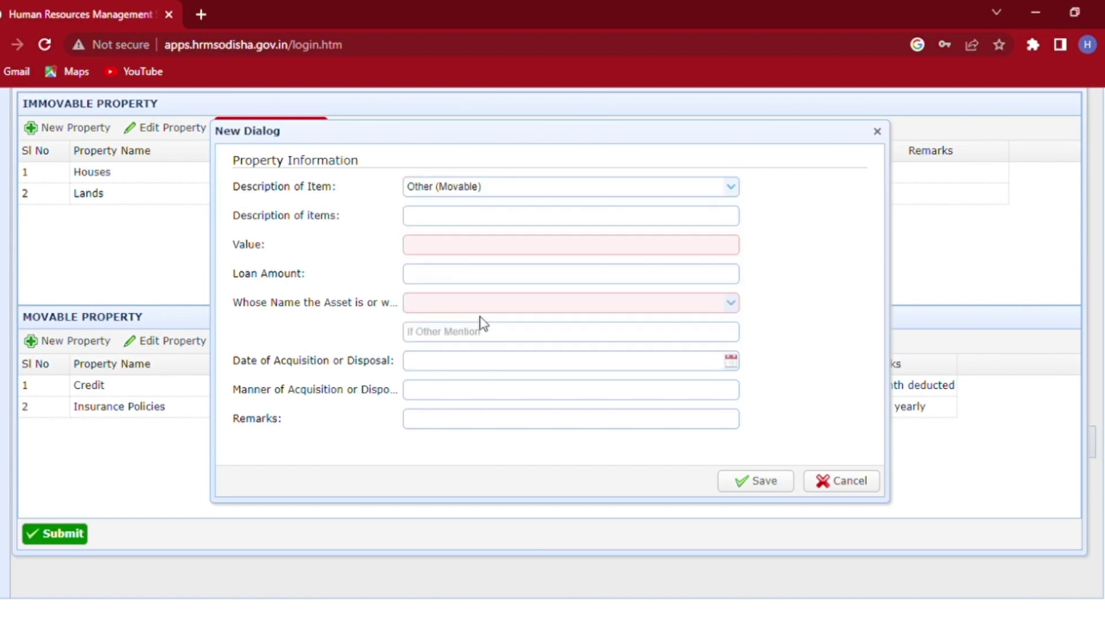
click(486, 216)
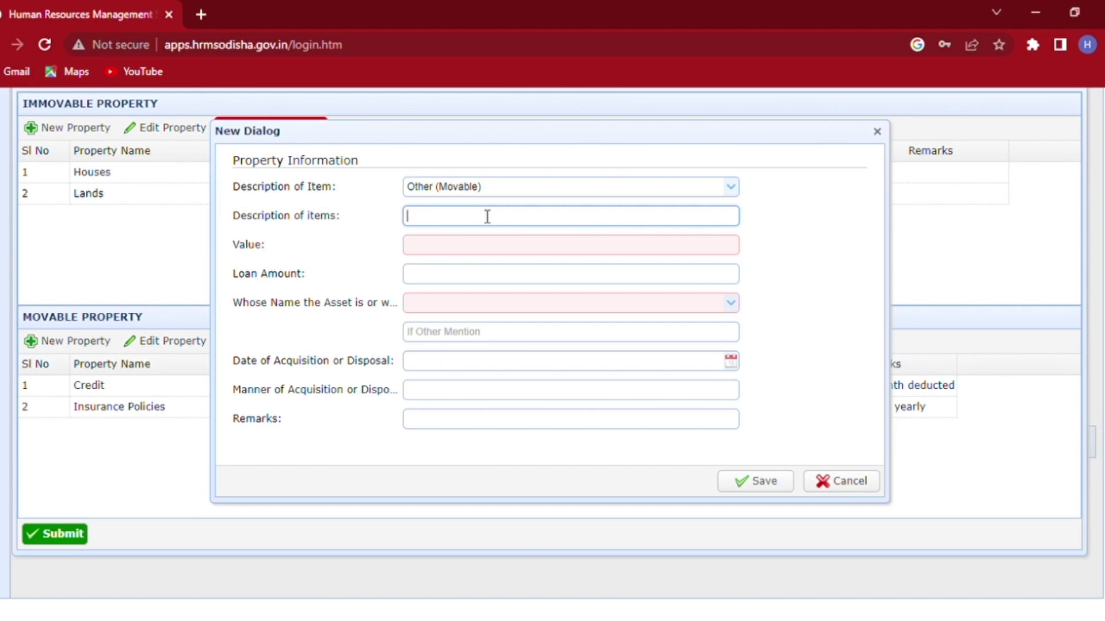
text(Hero)
text( Glamour)
key(Left)
key(Left)
key(Left)
key(Left)
key(Left)
text(Motor Cycle ()
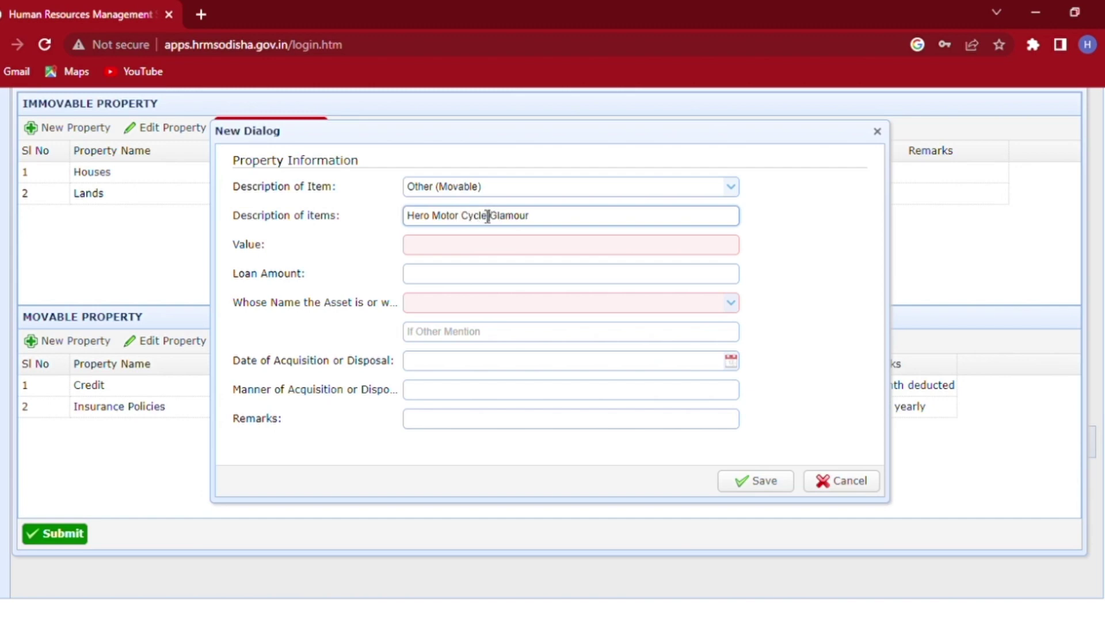
key(End)
text())
- Set the value of the motorcycle entry to 65000
key(Tab)
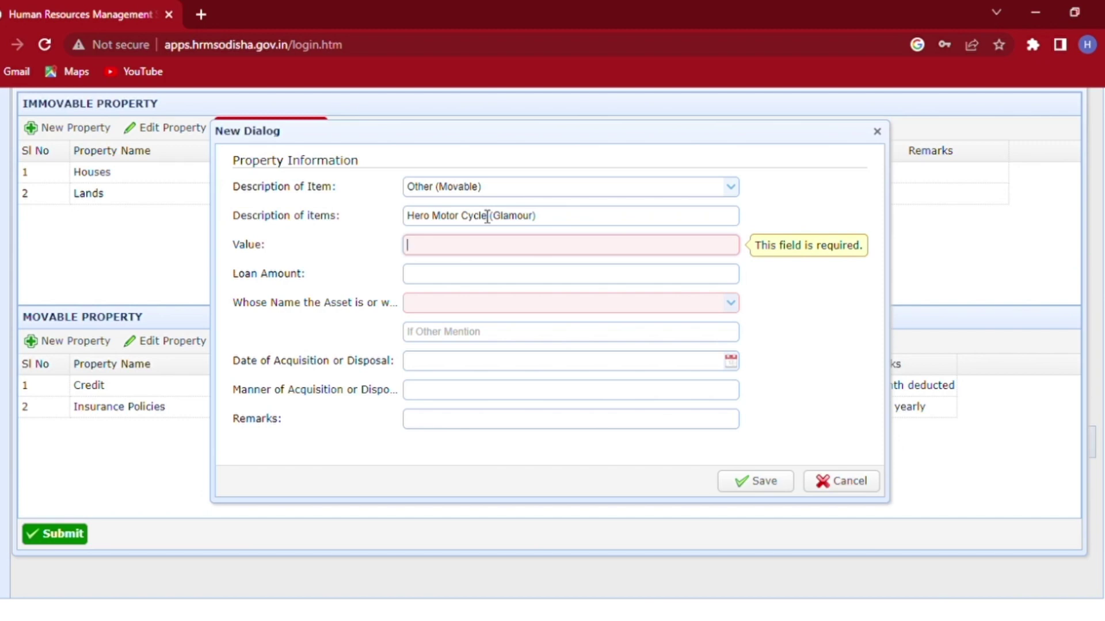
text(65000)
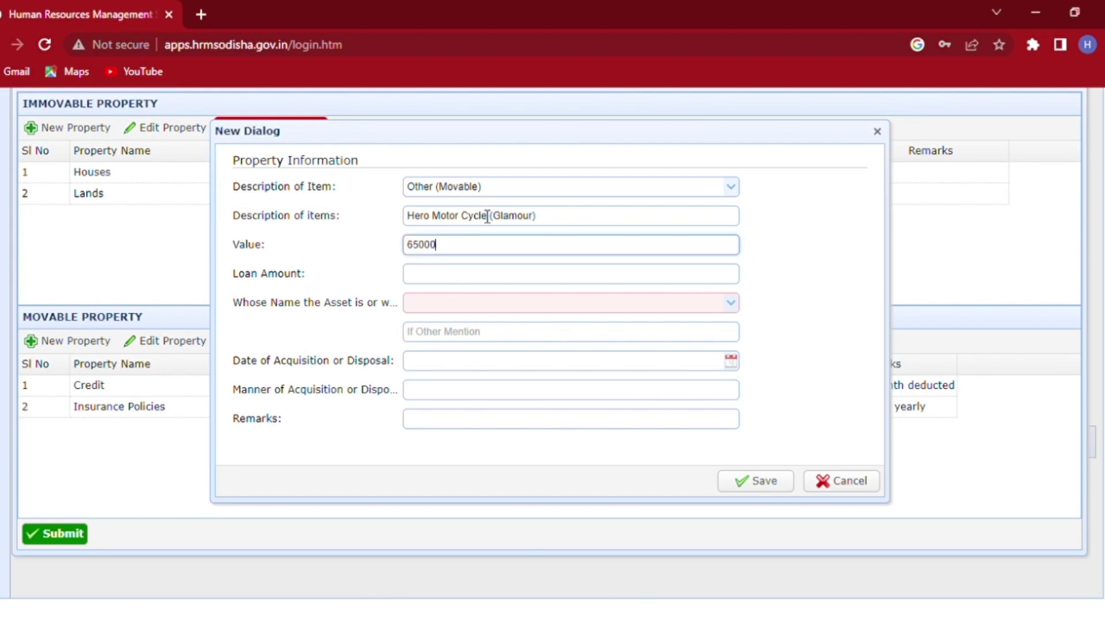
key(Tab)
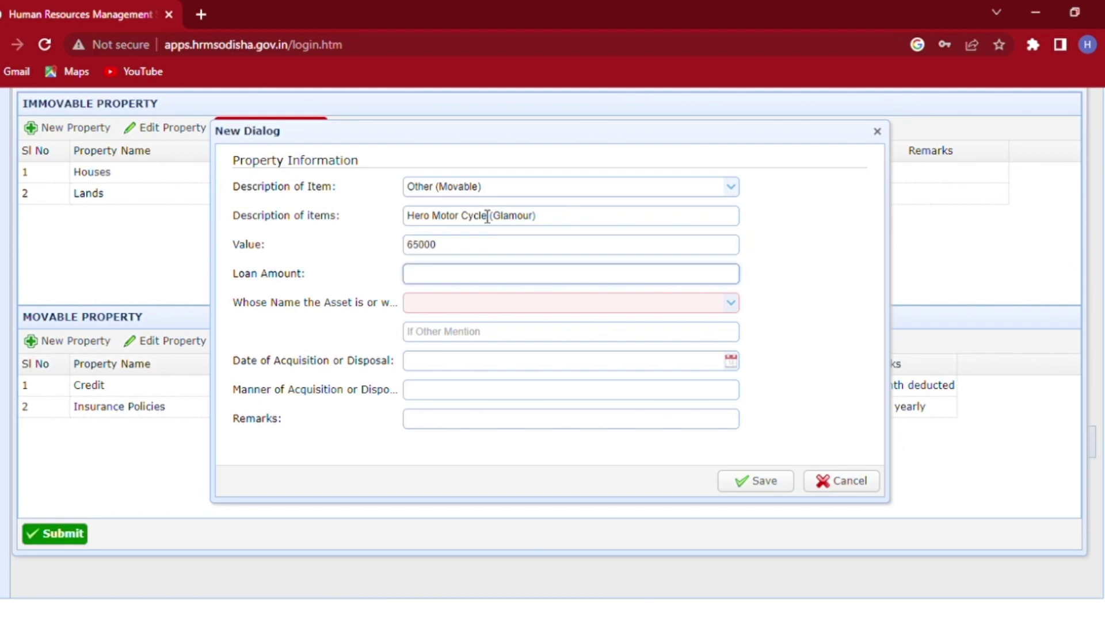
- Choose SELF as the holder of the motorcycle, leave the remaining details blank and save the entry
key(Tab)
text(s)
key(Down)
key(Return)
text(q)
key(Tab)
key(Tab)
key(shift+Tab)
key(shift+Tab)
key(End)
key(BackSpace)
key(Tab)
key(Tab)
key(Tab)
key(Tab)
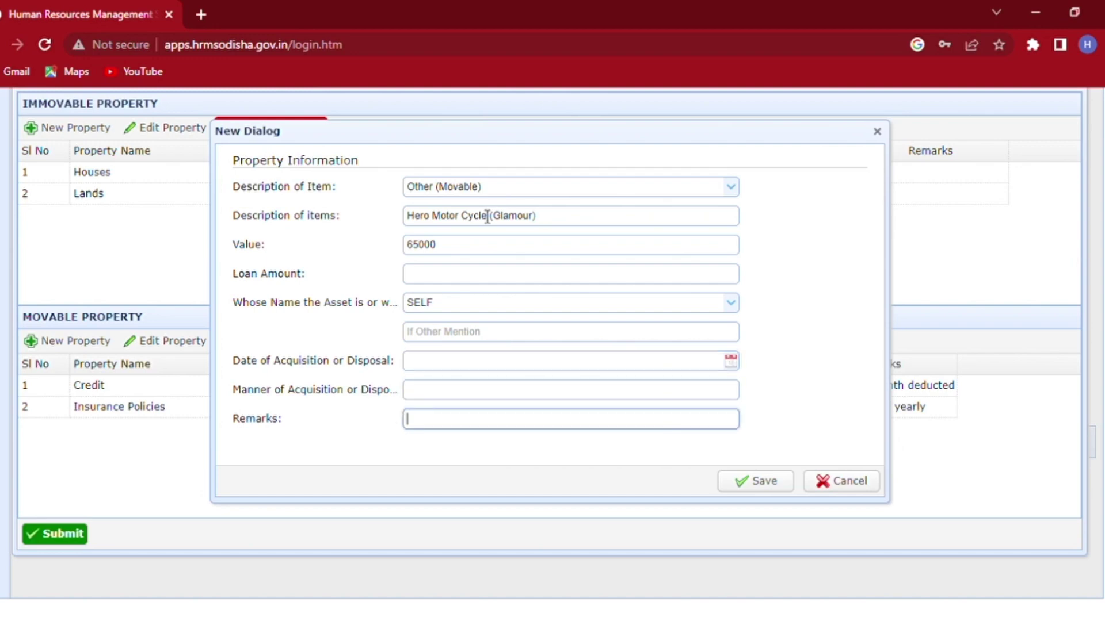
click(777, 482)
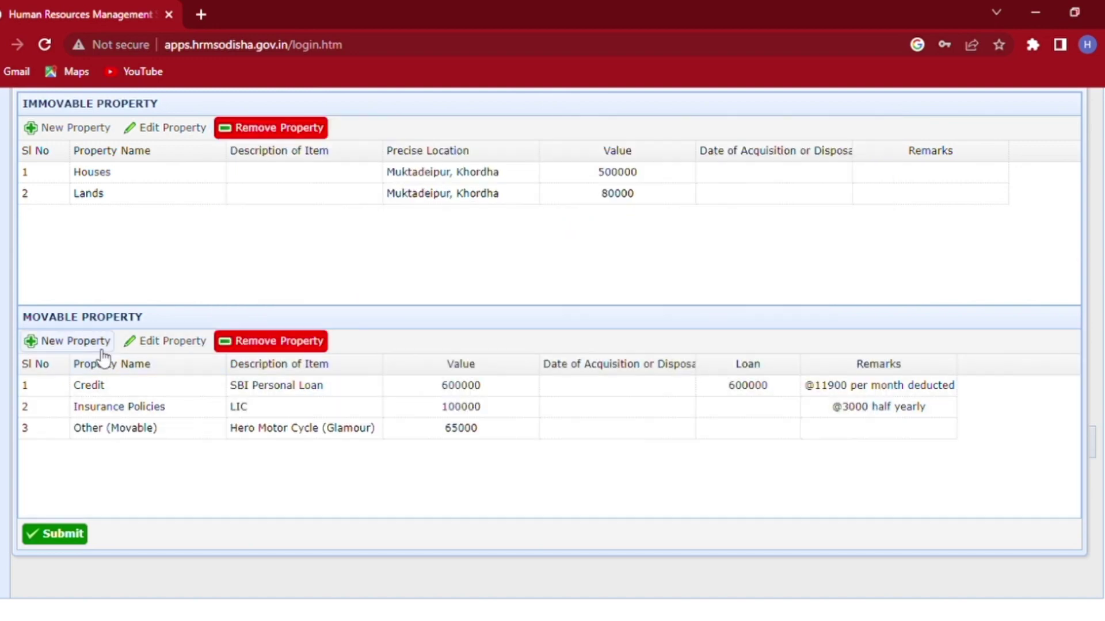
- Start a new movable property entry with Other (Movable) as the item type and Gold as its description
click(101, 345)
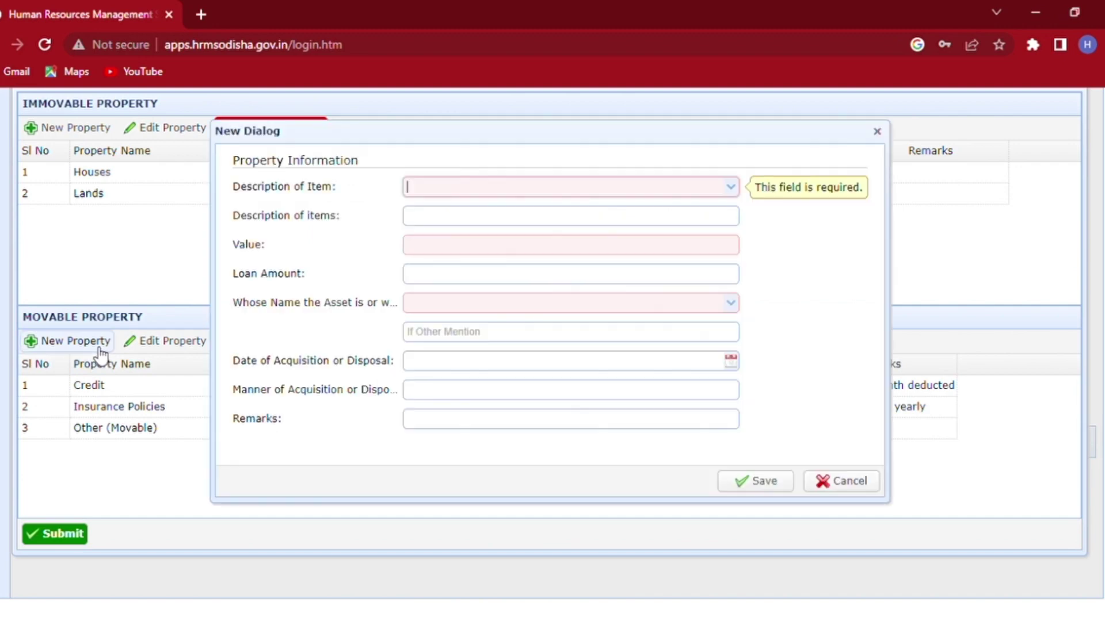
click(731, 187)
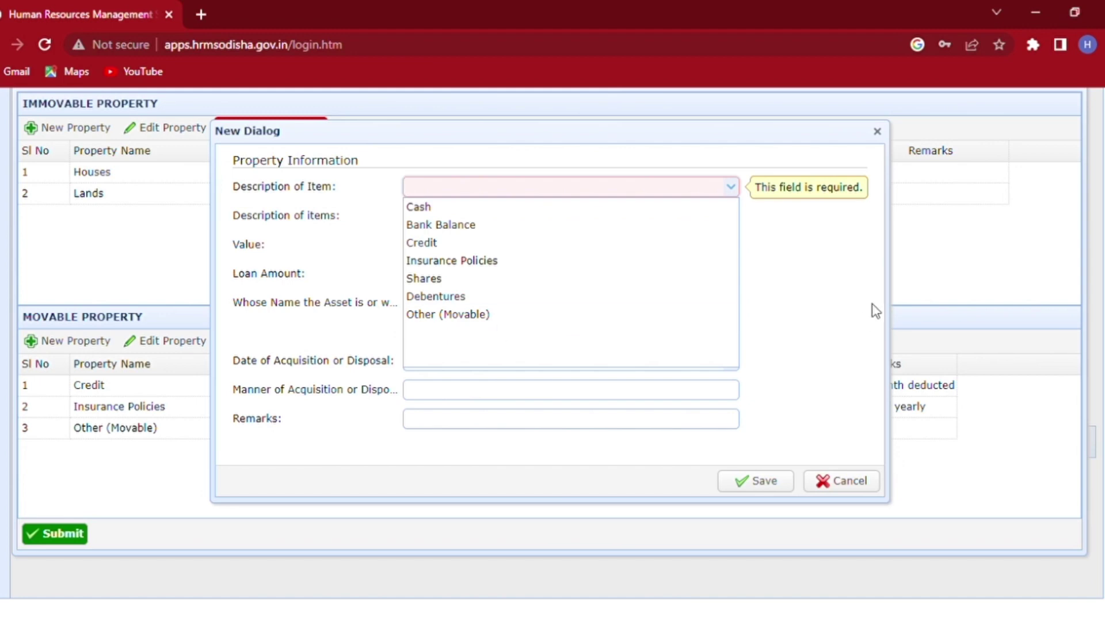
click(445, 317)
click(477, 221)
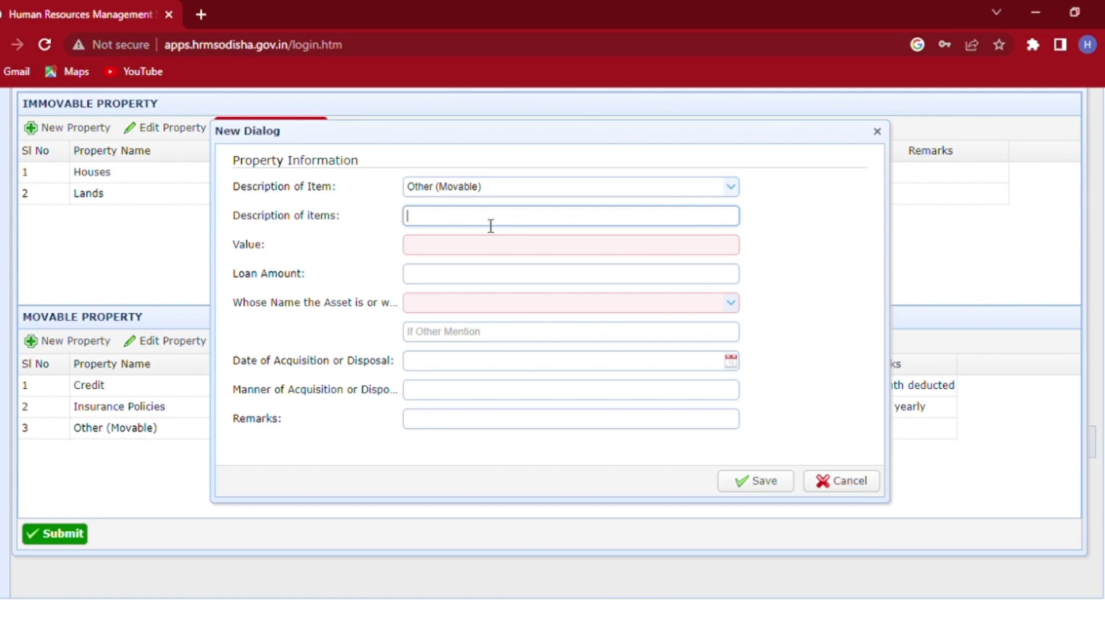
text(Gold)
- Set the value of the gold entry to 500000 and choose WIFE as the holder
key(Tab)
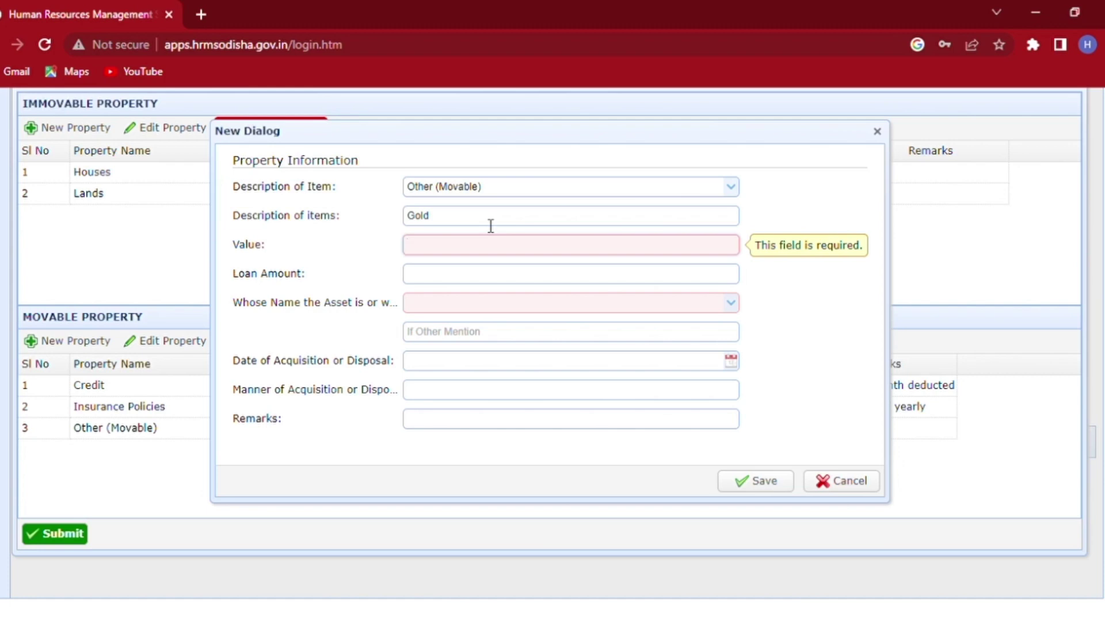
text(500)
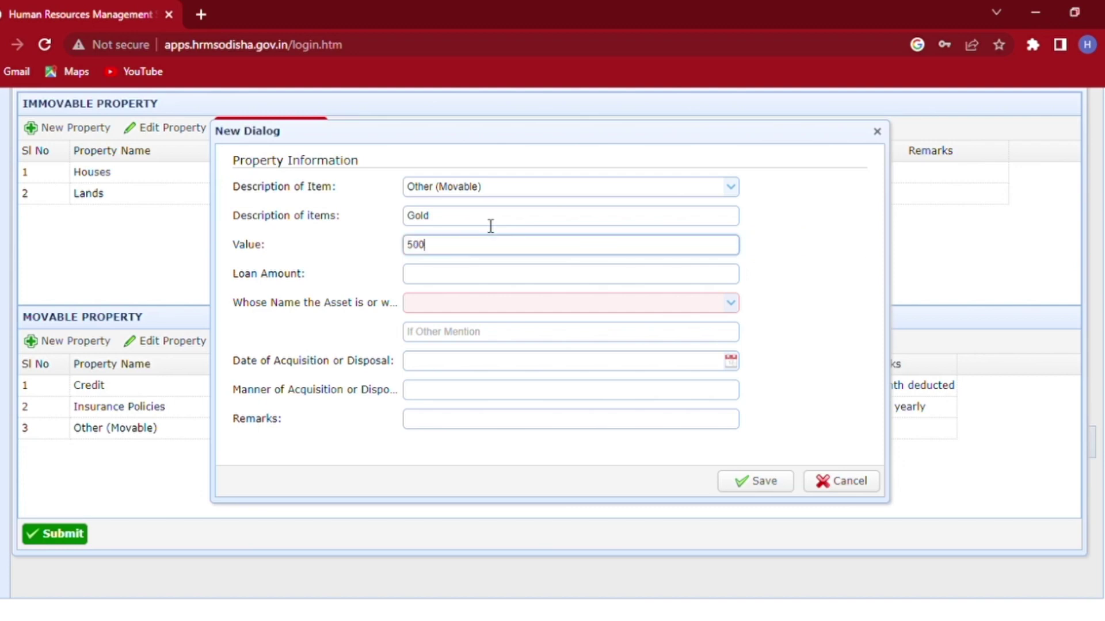
text(000)
key(Tab)
key(Tab)
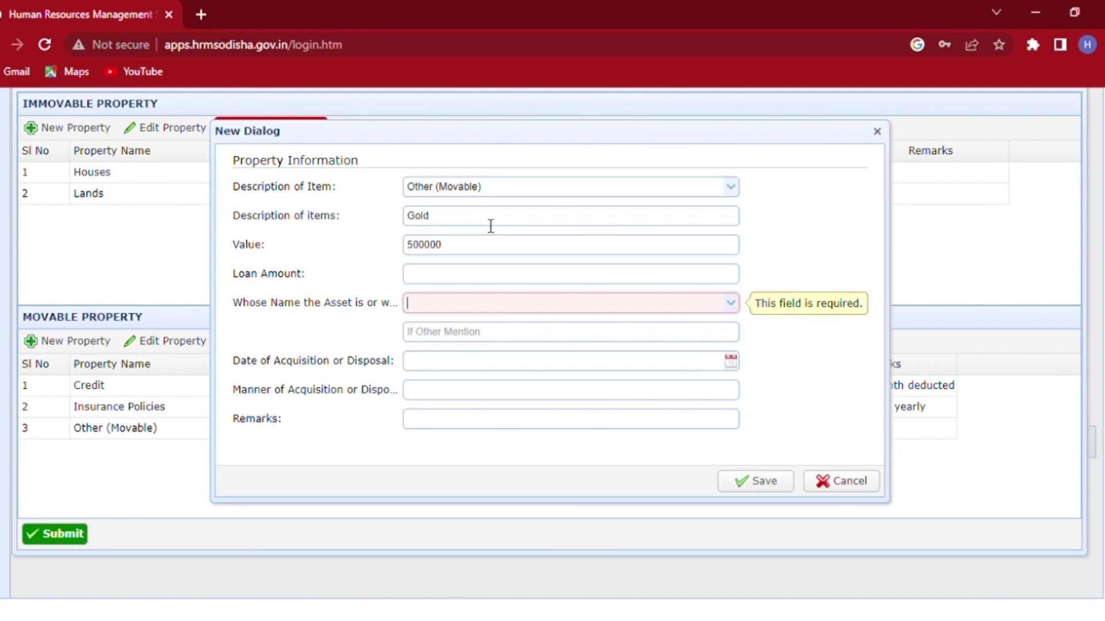
text(wife)
key(Return)
- Enter the remark "Gift from marriage" for the gold entry and save it
key(Tab)
key(Tab)
key(Tab)
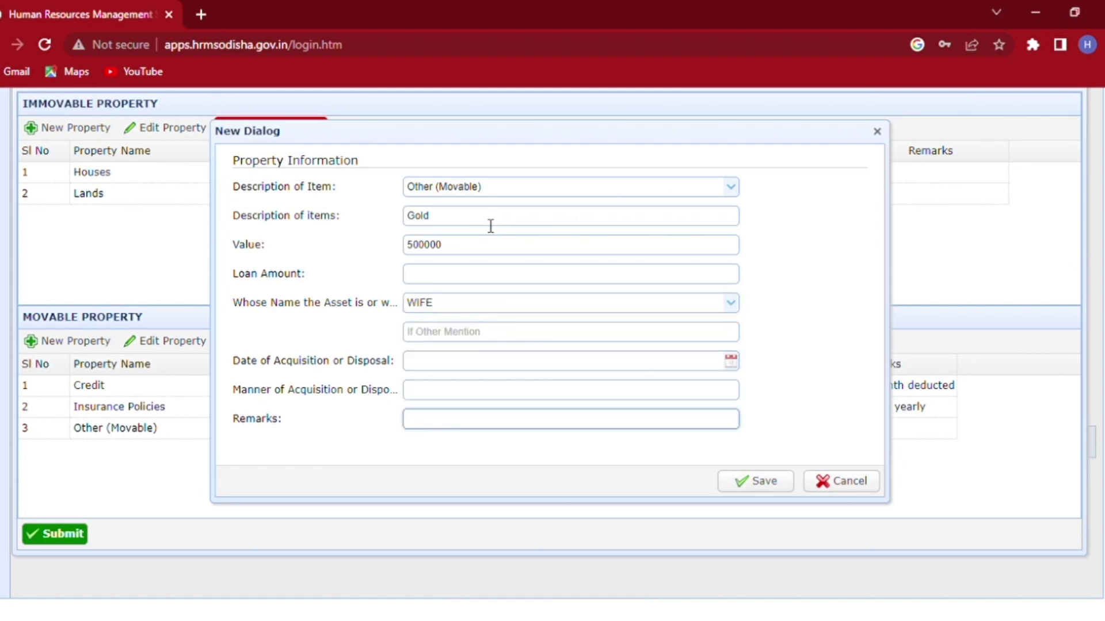
text(Gift from marriage)
click(742, 484)
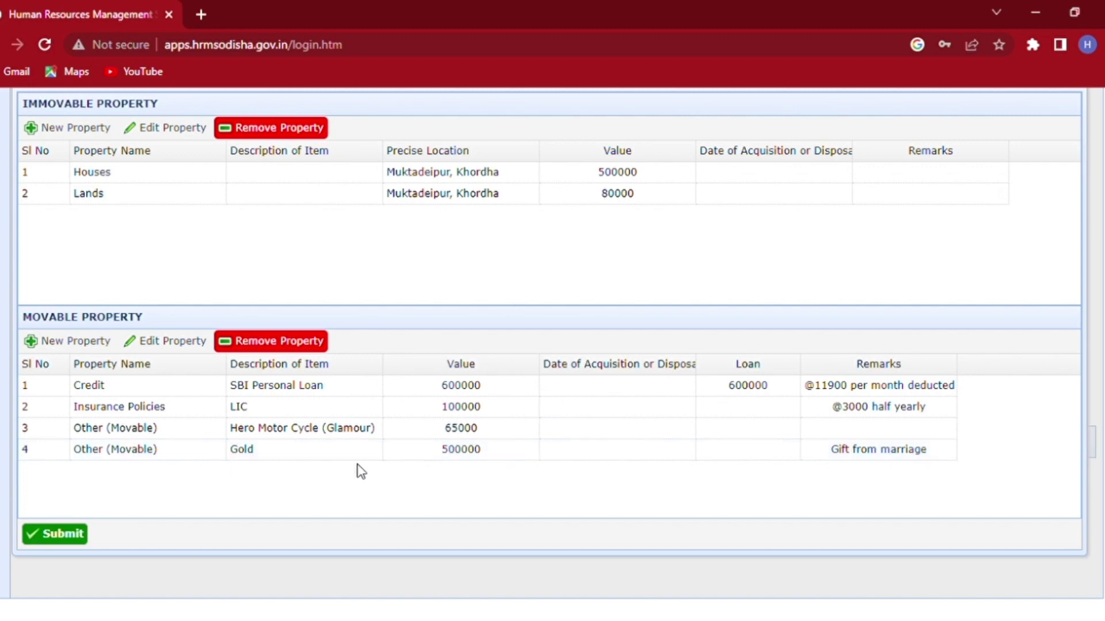
- Submit the completed property statement, confirm the submission and dismiss the resulting message
click(48, 536)
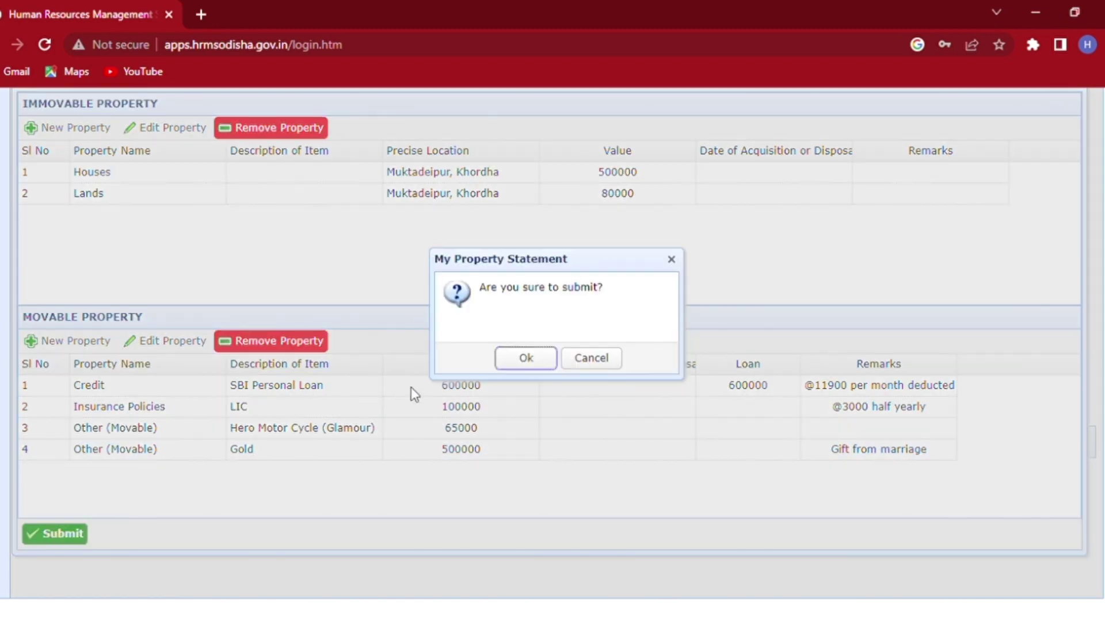
click(506, 363)
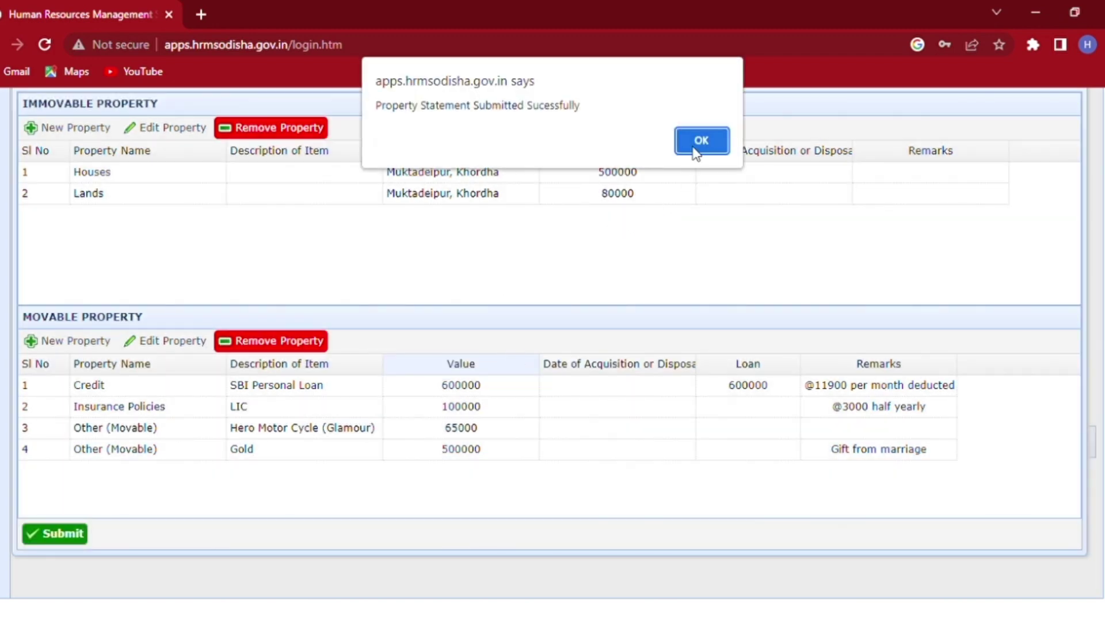
click(701, 140)
scroll(515, 271, up, 3)
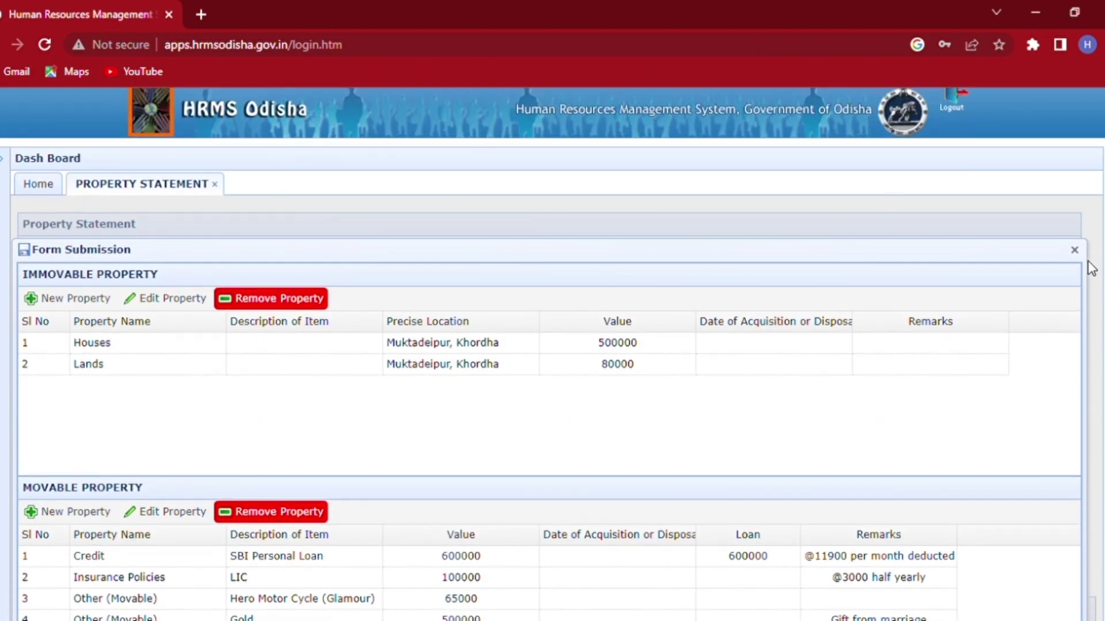